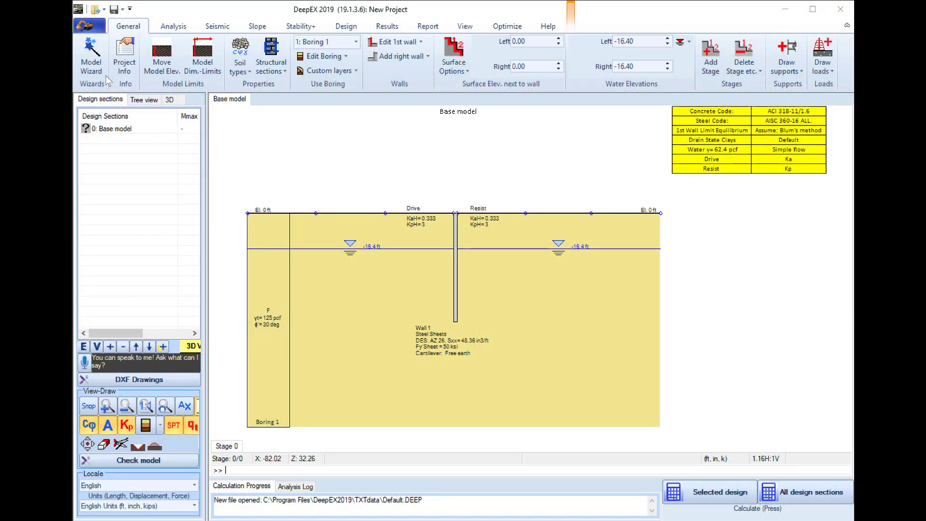
Step: Start a new wizard model in English units, using FHWA (USA) classical earth pressures for multiple supports
{"action": "left_click", "coordinate": [89, 60]}
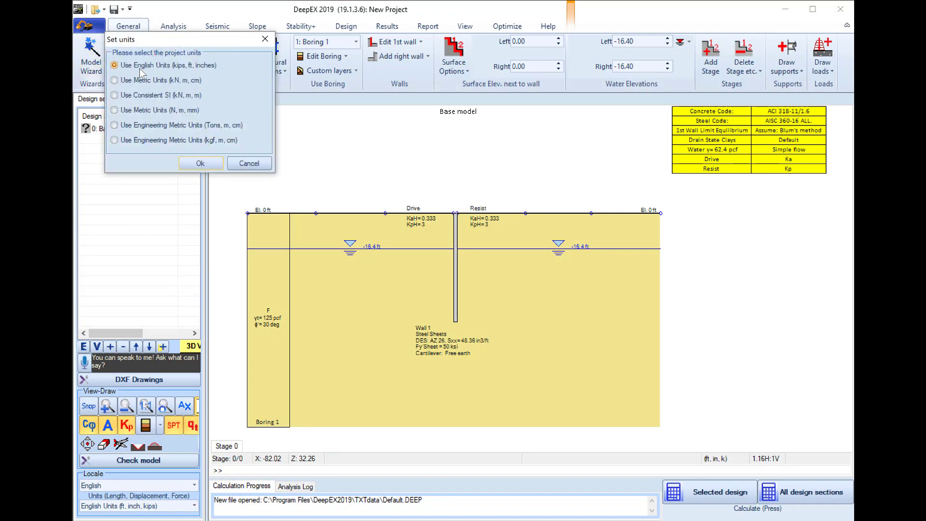
{"action": "left_click", "coordinate": [197, 164]}
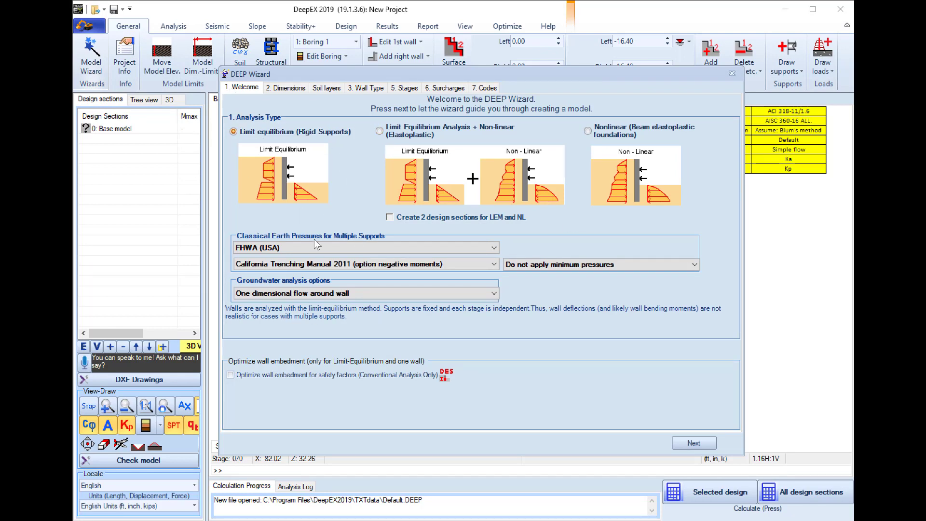
{"action": "left_click", "coordinate": [341, 247]}
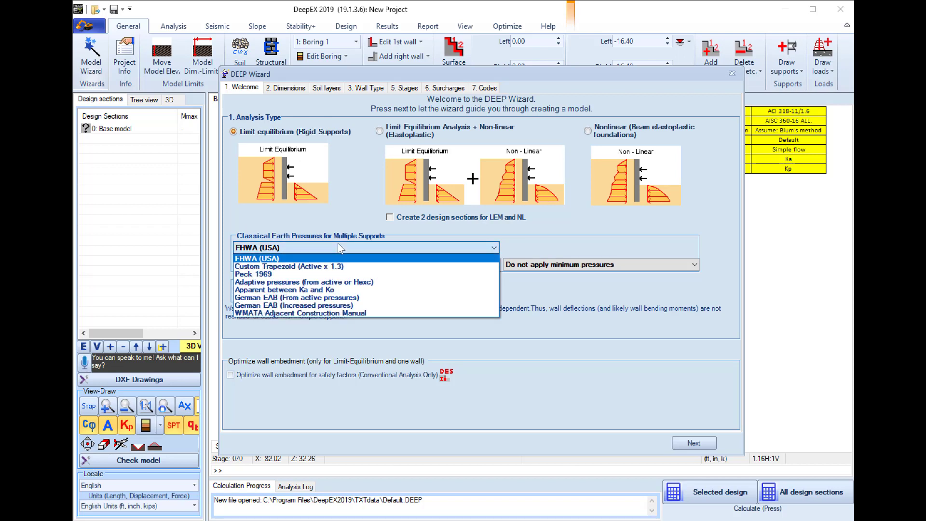
{"action": "left_click", "coordinate": [298, 258]}
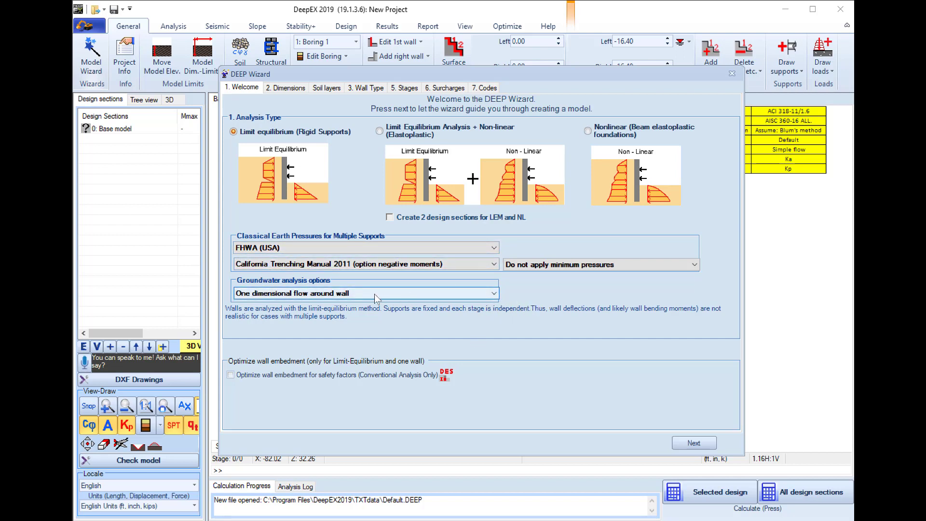
Step: Choose the horizontally strutted excavation with two walls, setting the final excavation depth to 30 ft and wall length to 50 ft
{"action": "left_click", "coordinate": [292, 88]}
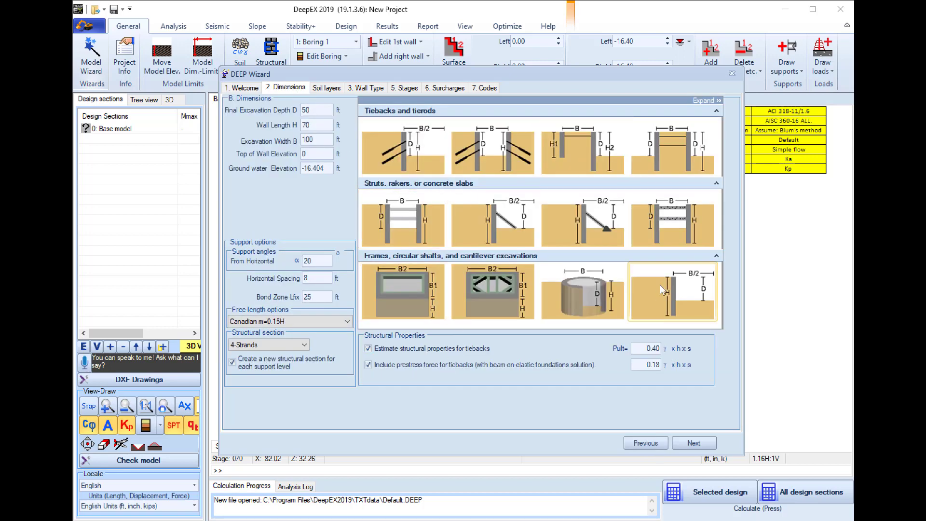
{"action": "left_click", "coordinate": [400, 225]}
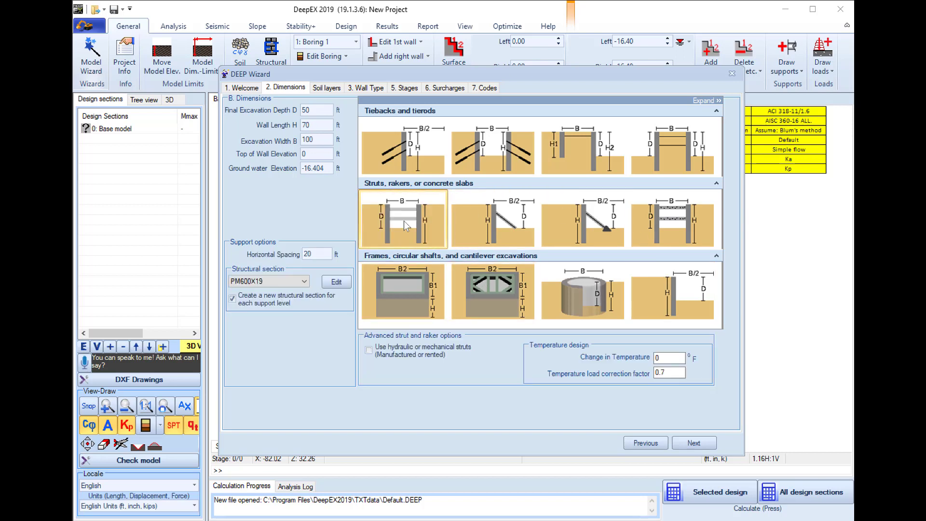
{"action": "double_click", "coordinate": [306, 110]}
{"action": "type", "text": "30"}
{"action": "double_click", "coordinate": [318, 125]}
{"action": "type", "text": "50"}
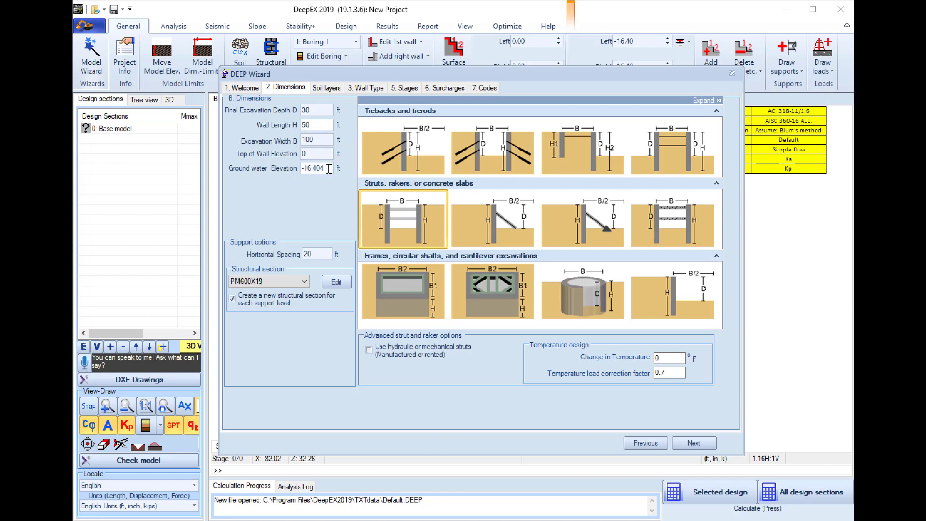
Step: Set the groundwater elevation to -10 ft and disable creating a new structural section for each support level
{"action": "double_click", "coordinate": [314, 168]}
{"action": "key", "text": "BackSpace"}
{"action": "key", "text": "BackSpace"}
{"action": "key", "text": "BackSpace"}
{"action": "left_click", "coordinate": [243, 297]}
Step: Add a strut section using pipe PP18x0.5, rename it after the pipe, and assign it as the supports' structural section
{"action": "left_click", "coordinate": [344, 284]}
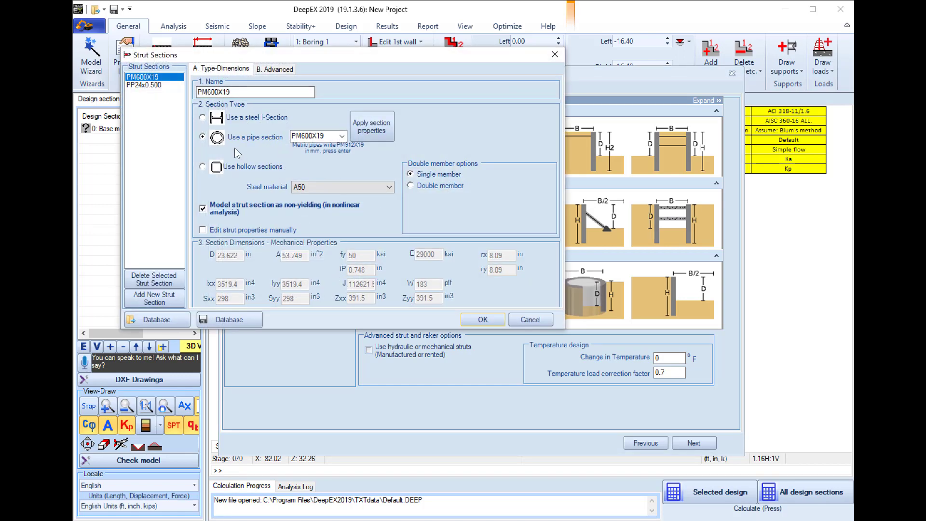
{"action": "left_click", "coordinate": [155, 298]}
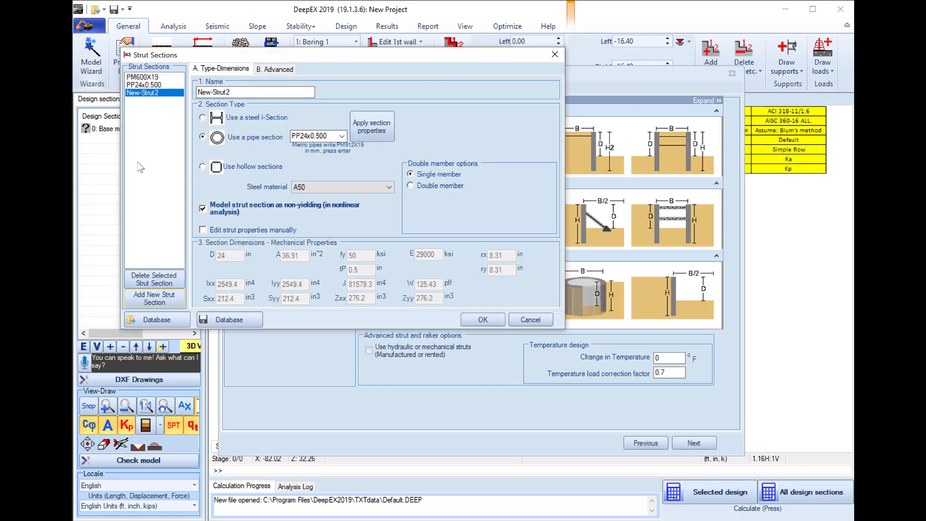
{"action": "left_click", "coordinate": [341, 136]}
{"action": "left_click_drag", "start_coordinate": [338, 213], "coordinate": [341, 234]}
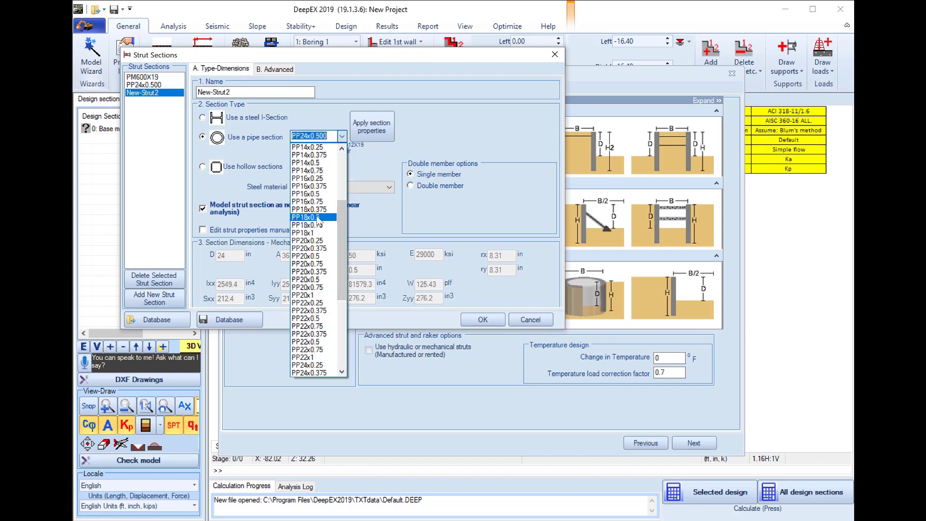
{"action": "left_click", "coordinate": [319, 221]}
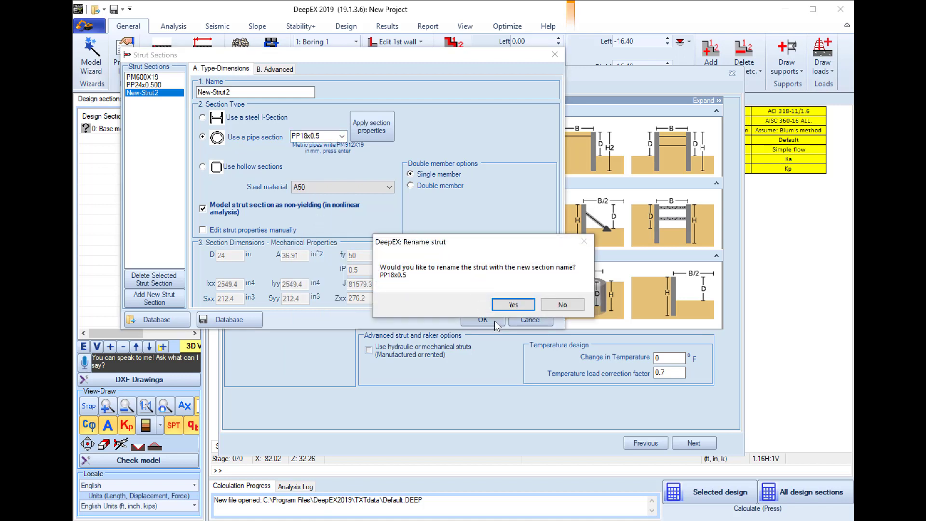
{"action": "left_click", "coordinate": [508, 305]}
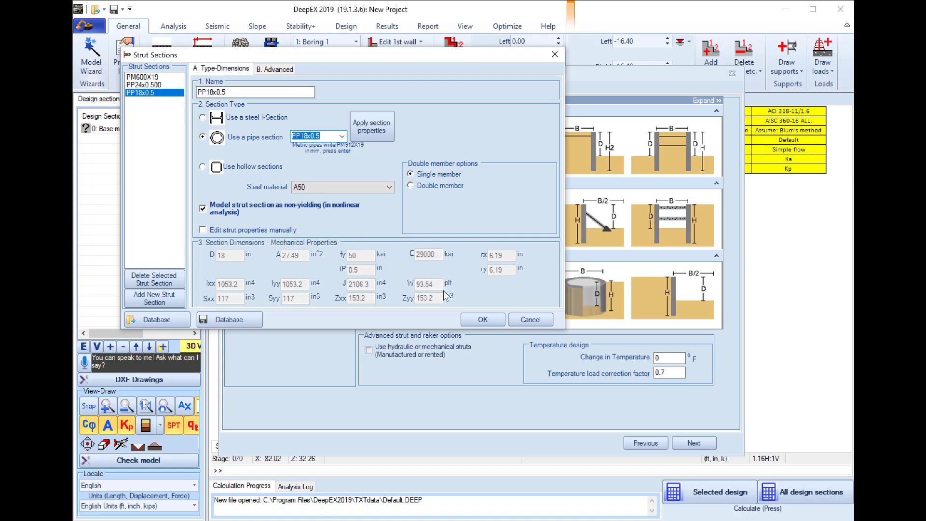
{"action": "left_click", "coordinate": [482, 321]}
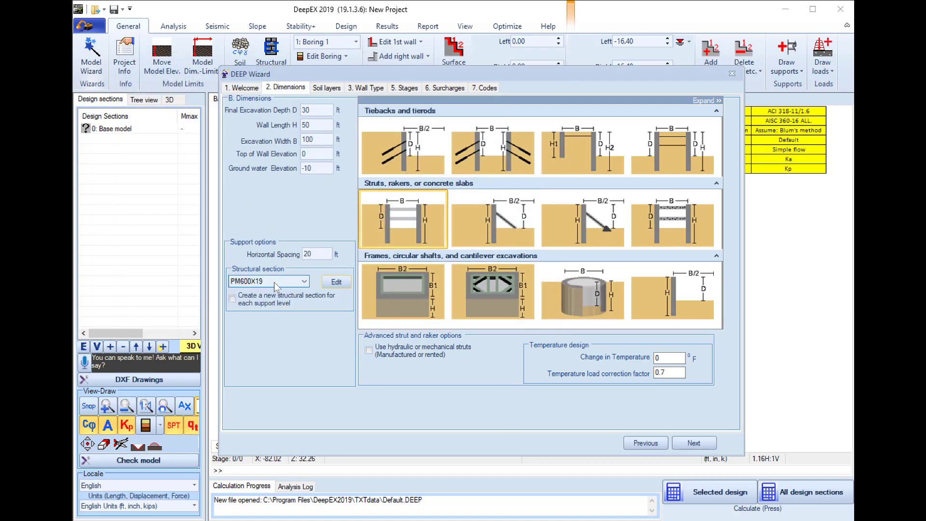
{"action": "left_click", "coordinate": [274, 282]}
{"action": "left_click", "coordinate": [264, 310]}
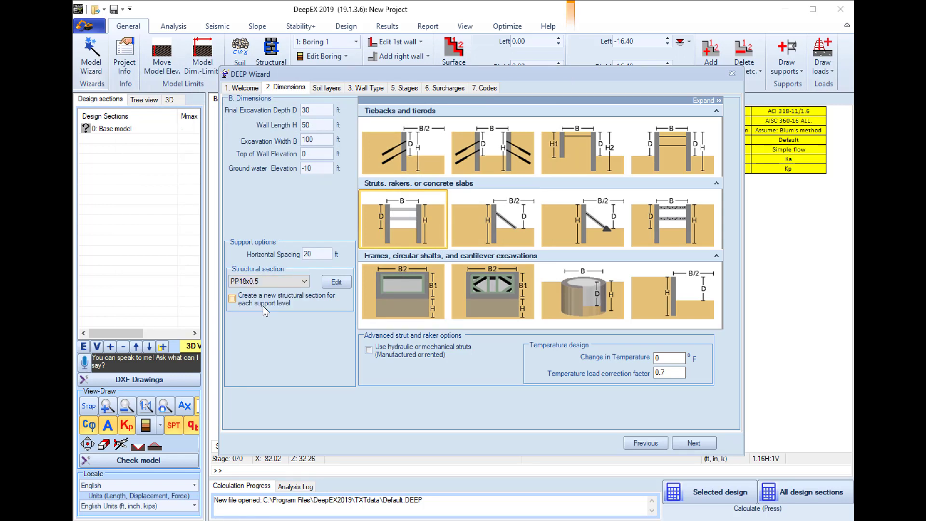
Step: Examine the defined soil types and their properties in the wizard's soil layers stage, leaving them unedited
{"action": "left_click", "coordinate": [694, 443]}
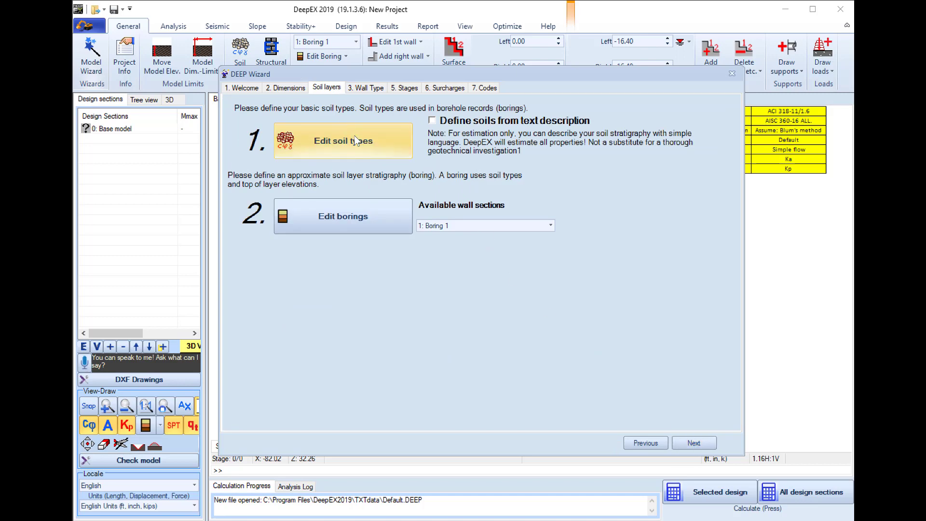
{"action": "left_click", "coordinate": [355, 140]}
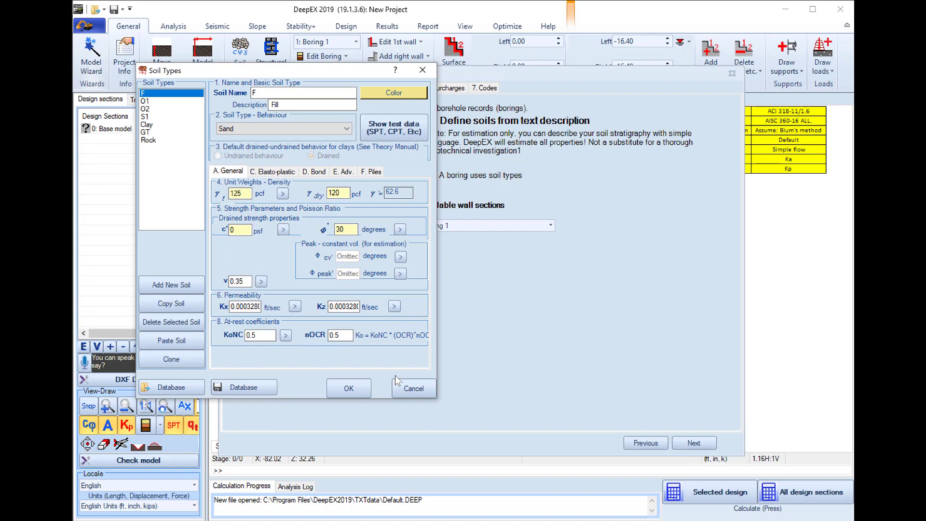
{"action": "left_click", "coordinate": [414, 390]}
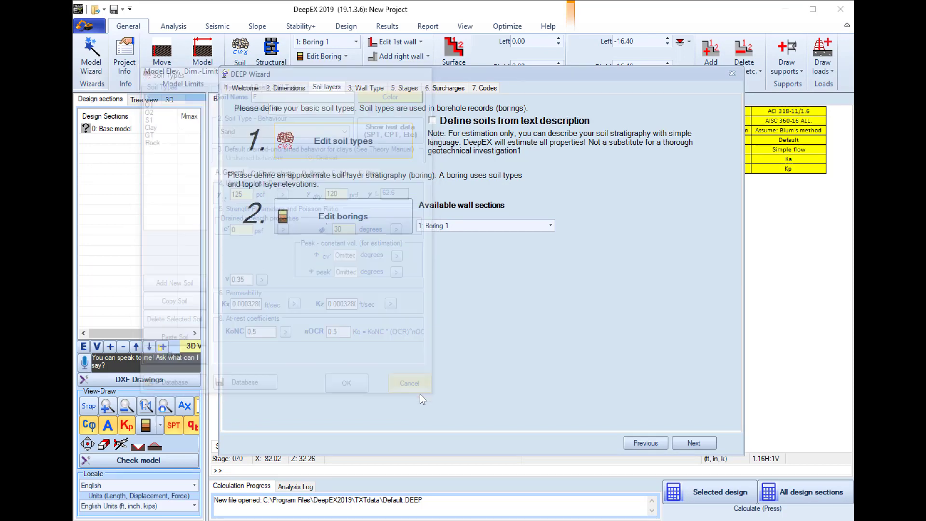
Step: Readjust Boring 1's soil layer elevations and add a layer of soil S1 with its top at -10 ft
{"action": "left_click", "coordinate": [314, 214]}
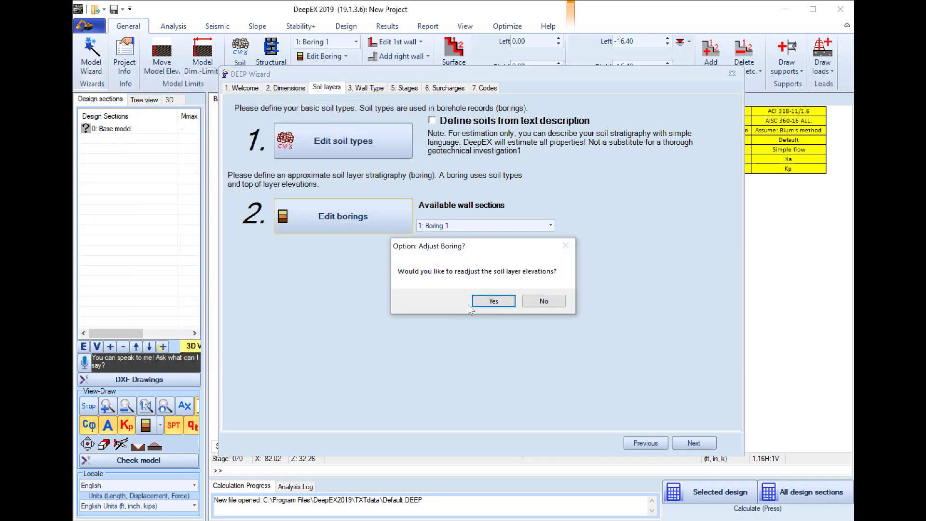
{"action": "left_click", "coordinate": [482, 302]}
{"action": "left_click", "coordinate": [434, 287]}
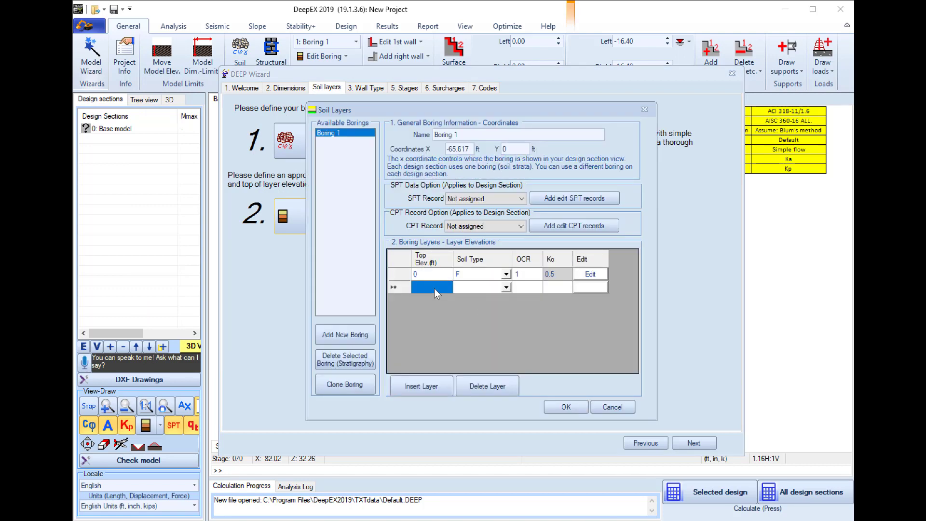
{"action": "type", "text": "-10"}
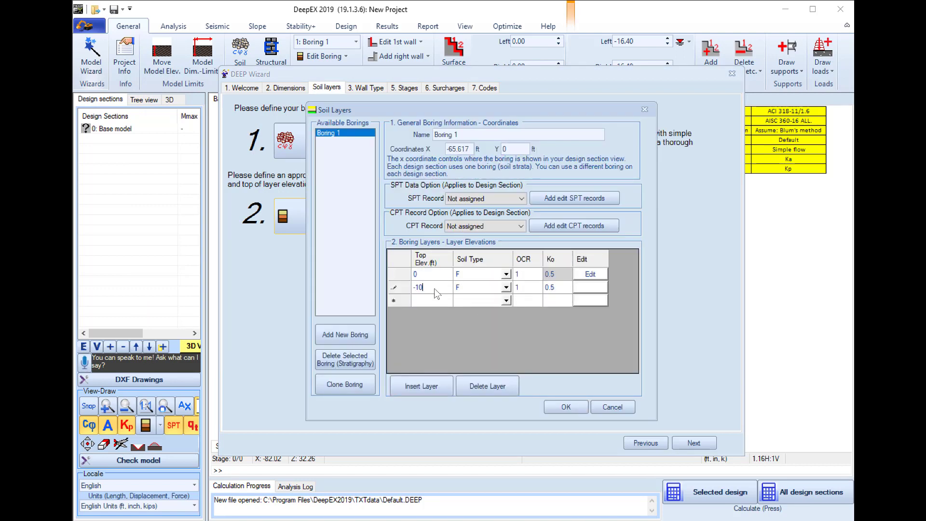
{"action": "left_click", "coordinate": [507, 288]}
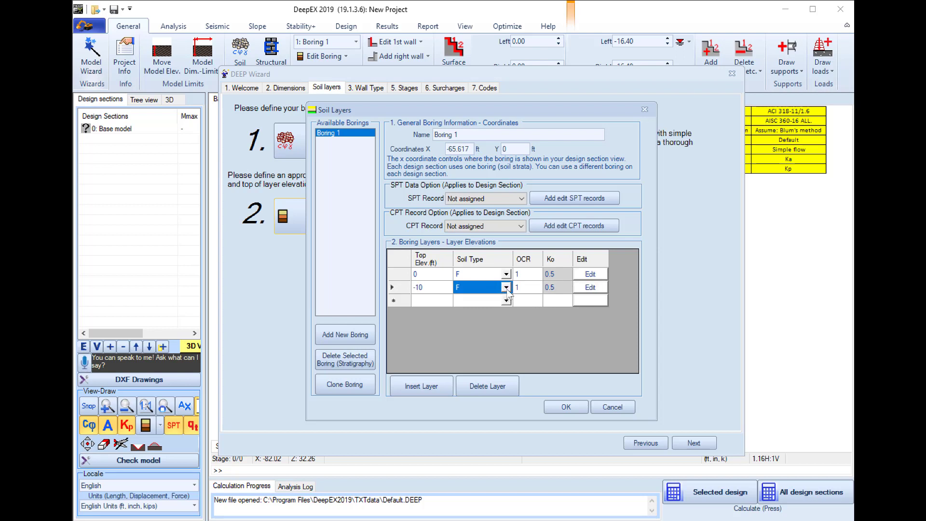
{"action": "left_click", "coordinate": [507, 288]}
{"action": "left_click", "coordinate": [472, 321]}
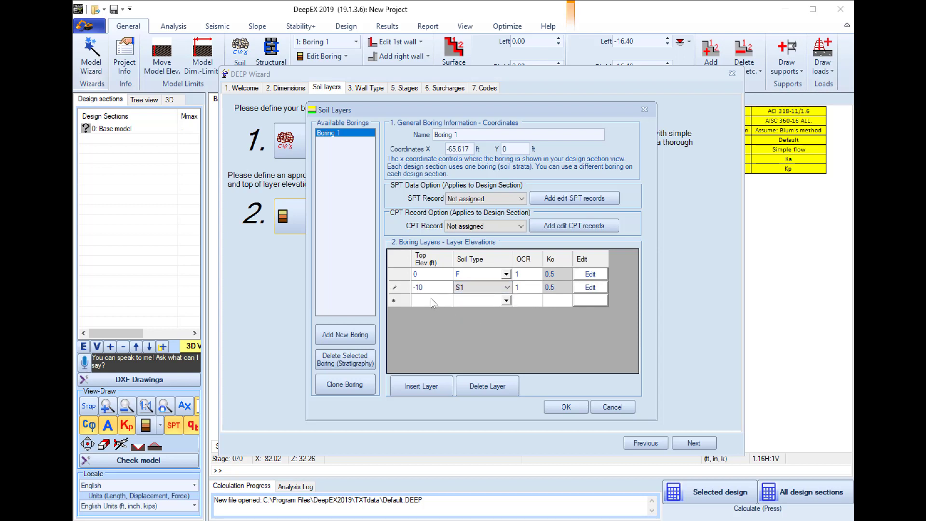
Step: Add a Clay layer to Boring 1 with its top at -20 ft
{"action": "left_click", "coordinate": [421, 299]}
{"action": "type", "text": "-20"}
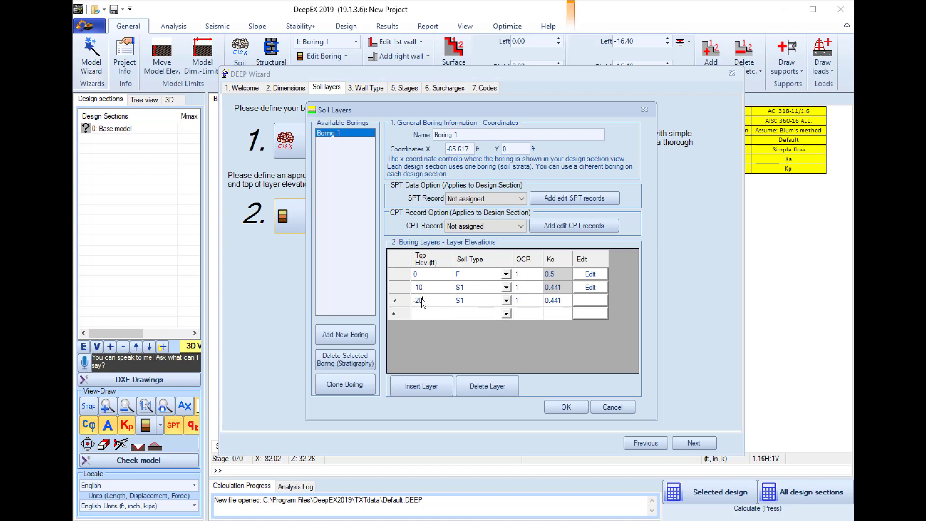
{"action": "left_click", "coordinate": [505, 300]}
{"action": "left_click", "coordinate": [505, 300]}
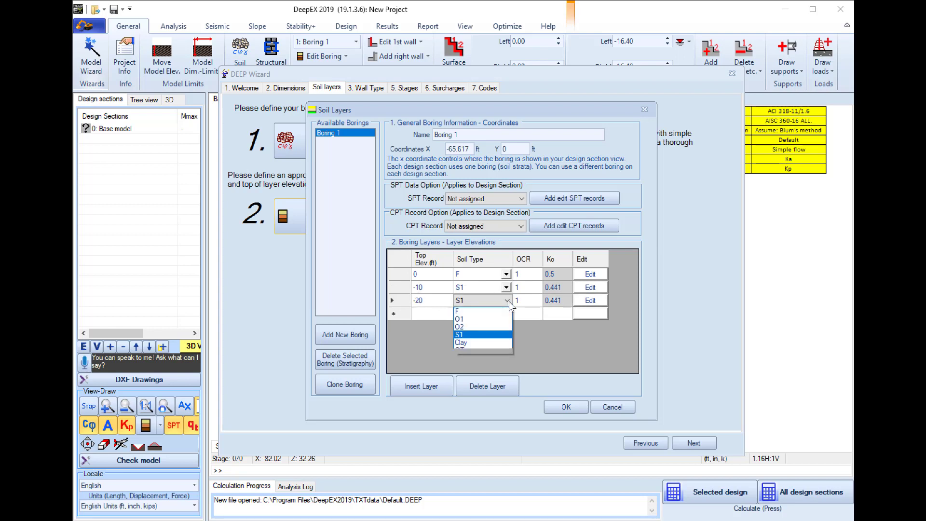
Step: Add a GT layer to Boring 1 with its top at -30 ft and accept the stratigraphy
{"action": "left_click", "coordinate": [423, 311]}
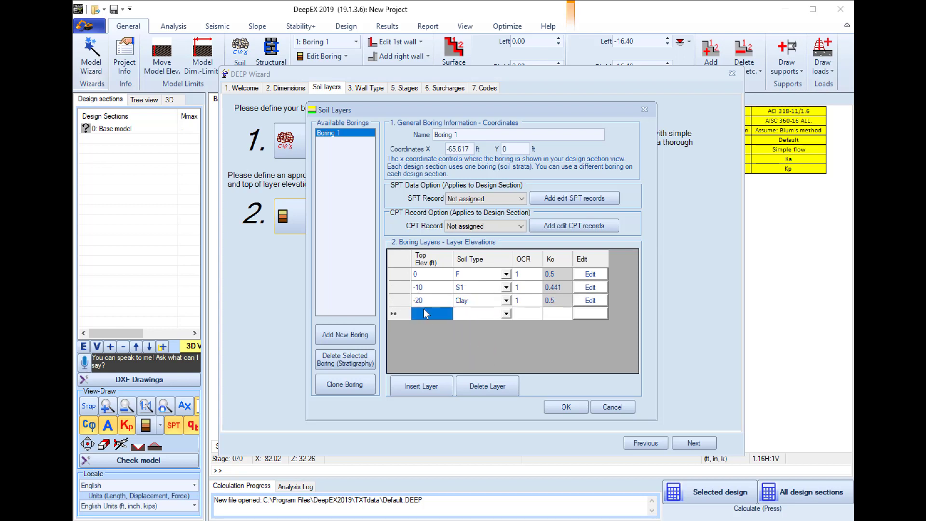
{"action": "type", "text": "-30"}
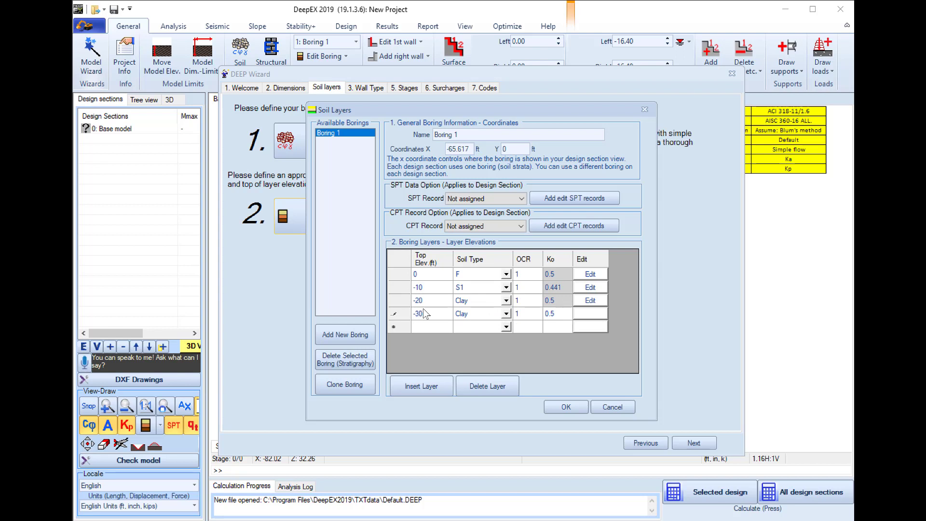
{"action": "left_click", "coordinate": [466, 313]}
{"action": "left_click", "coordinate": [506, 313]}
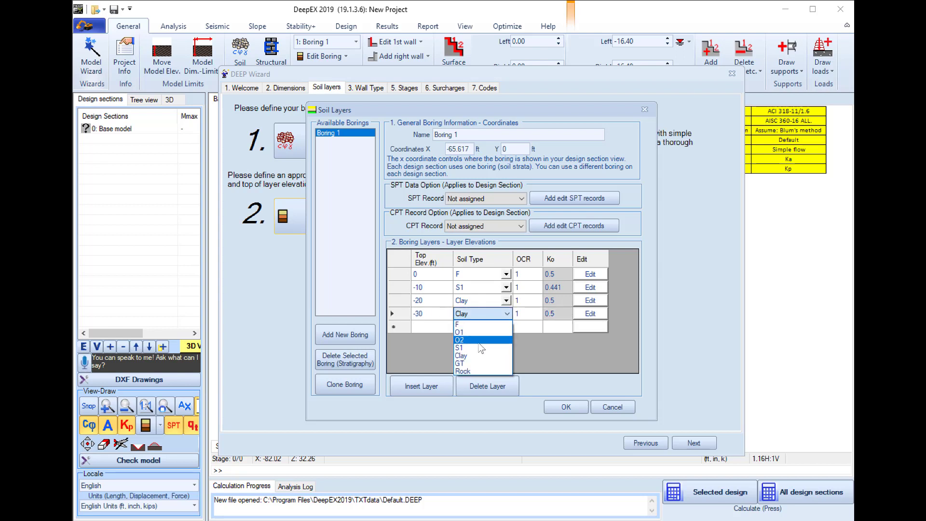
{"action": "left_click", "coordinate": [482, 363]}
{"action": "left_click", "coordinate": [569, 407]}
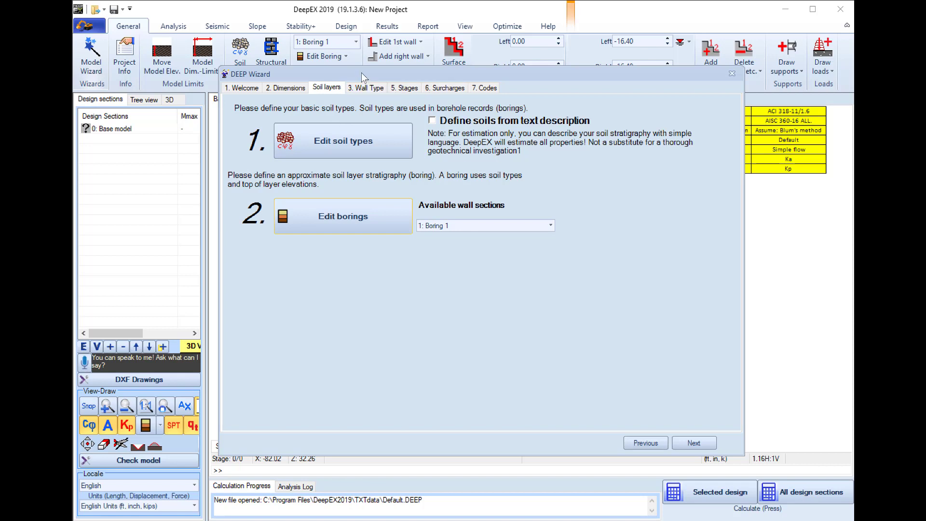
Step: Change Wall 1 to a US slurry-type diaphragm wall and set its width to 2 ft
{"action": "left_click", "coordinate": [365, 88]}
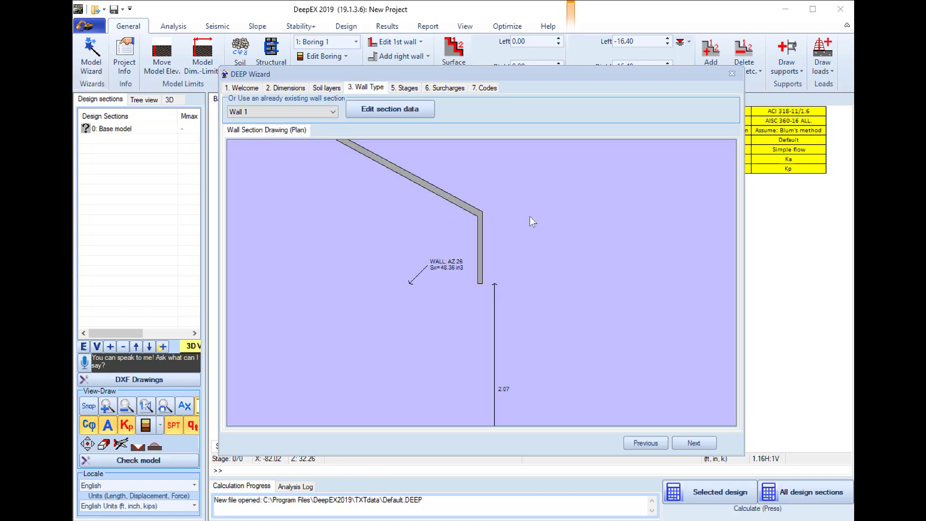
{"action": "left_click", "coordinate": [398, 109]}
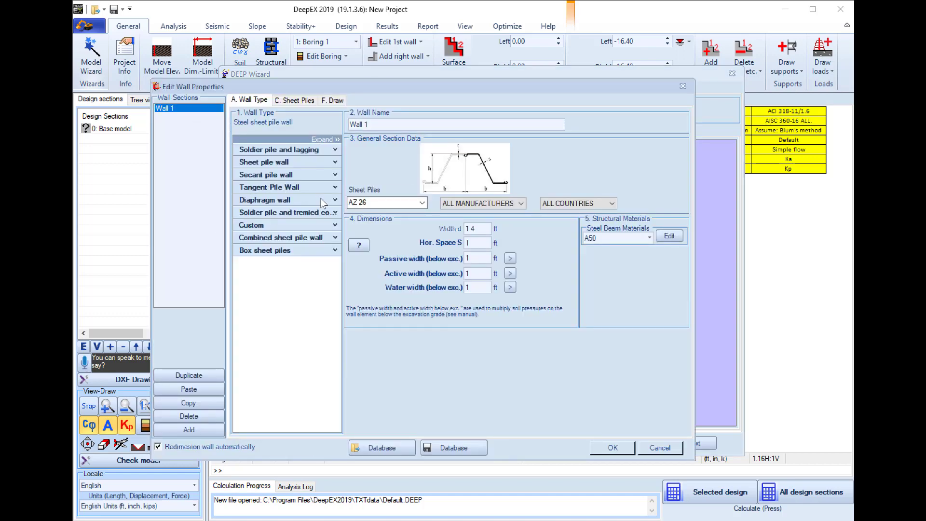
{"action": "left_click", "coordinate": [334, 200]}
{"action": "left_click", "coordinate": [289, 233]}
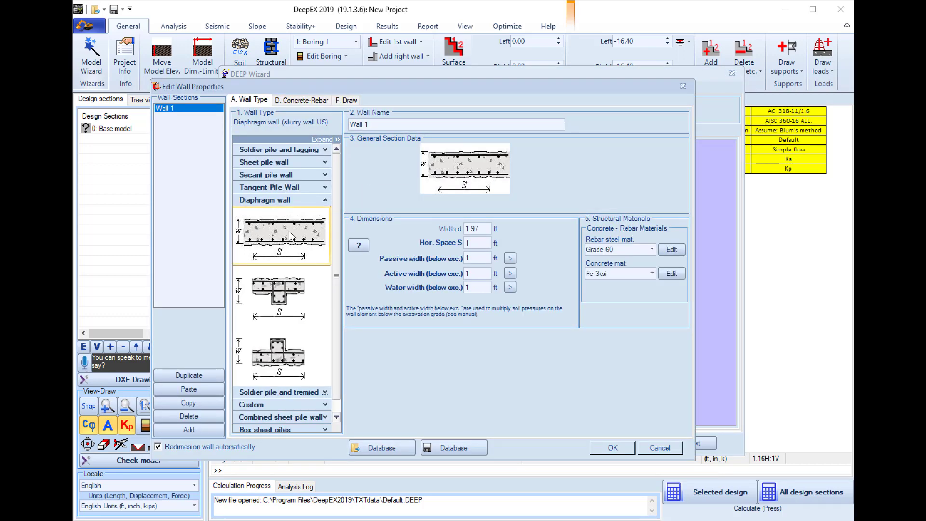
{"action": "double_click", "coordinate": [476, 228]}
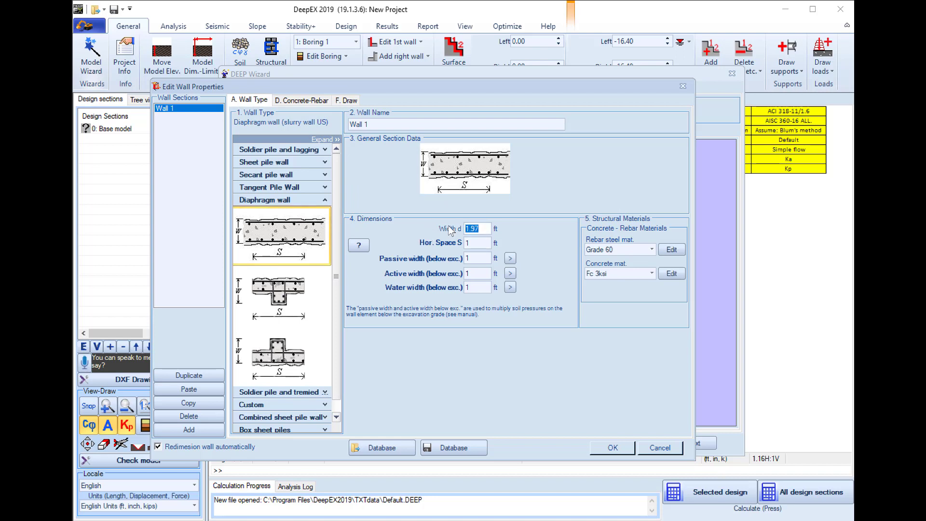
{"action": "type", "text": "2"}
Step: Accept the change of Wall 1's basic spacing and set its top and bottom longitudinal reinforcement to 4 rebars each
{"action": "left_click", "coordinate": [307, 101]}
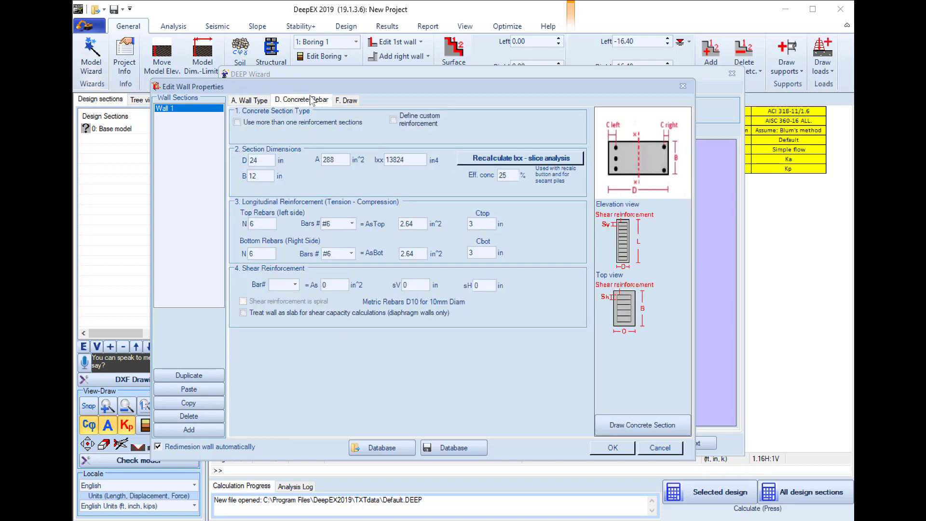
{"action": "double_click", "coordinate": [273, 178]}
{"action": "left_click", "coordinate": [259, 224]}
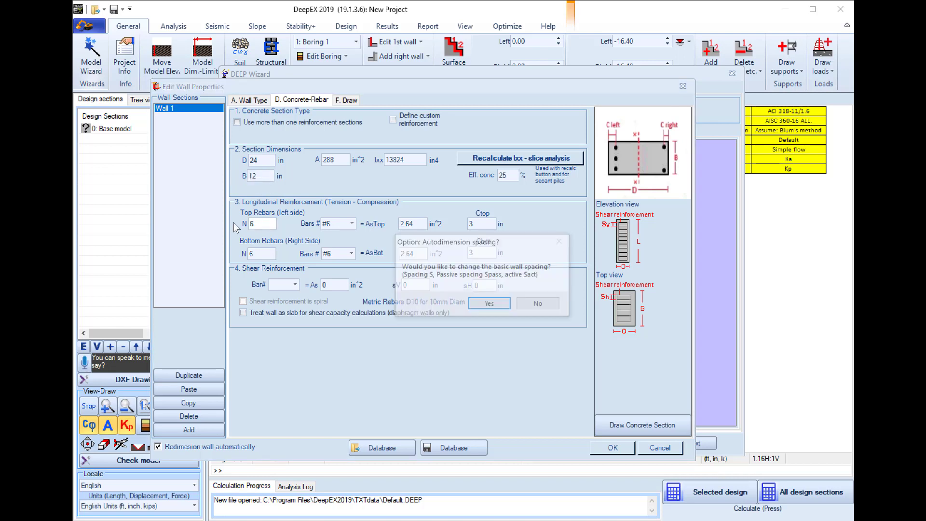
{"action": "left_click", "coordinate": [490, 304]}
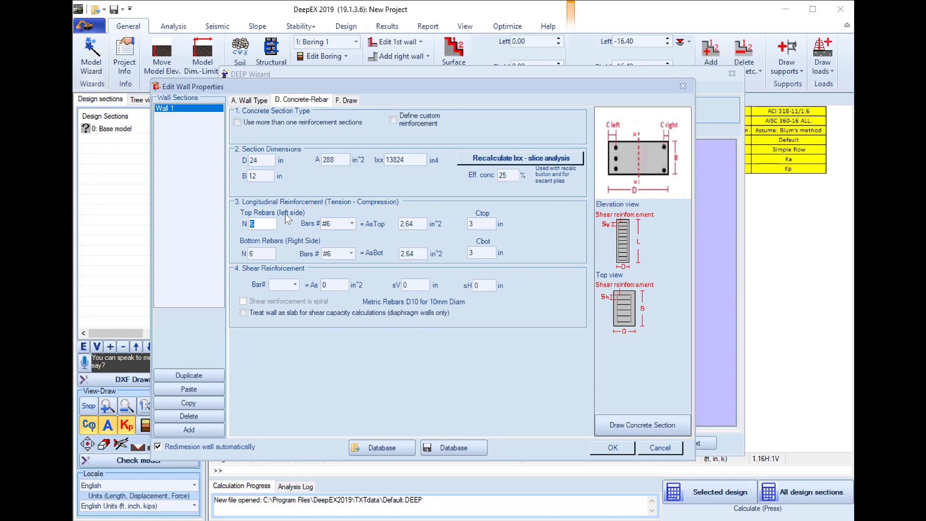
{"action": "type", "text": "4"}
{"action": "double_click", "coordinate": [251, 253]}
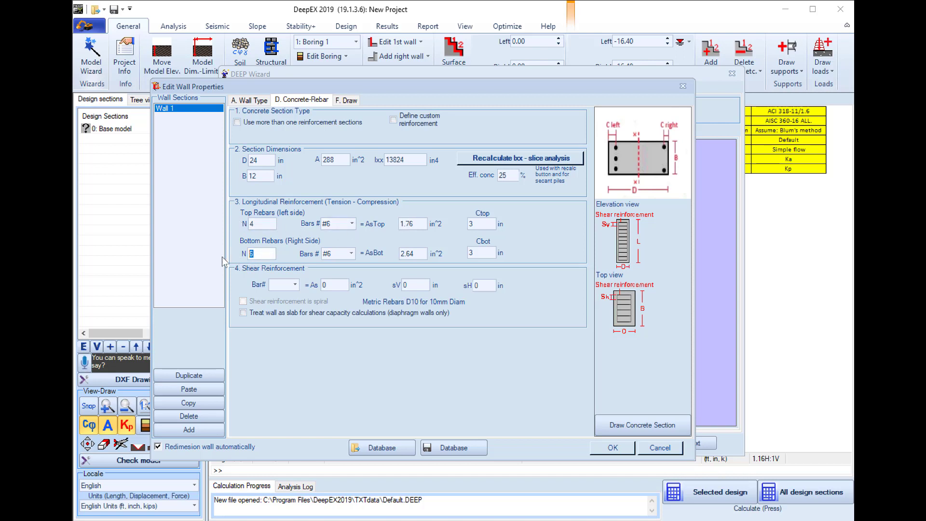
{"action": "type", "text": "4"}
Step: Set Wall 1's shear reinforcement to #5 bars with an sV spacing of 10 in, fill in sH, and accept the wall properties
{"action": "left_click", "coordinate": [295, 284]}
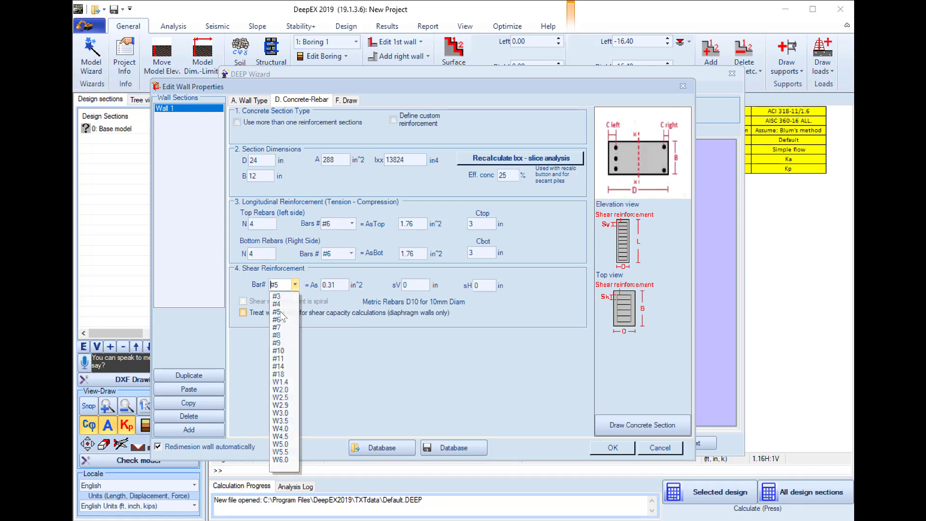
{"action": "left_click", "coordinate": [279, 312]}
{"action": "double_click", "coordinate": [408, 285]}
{"action": "type", "text": "10"}
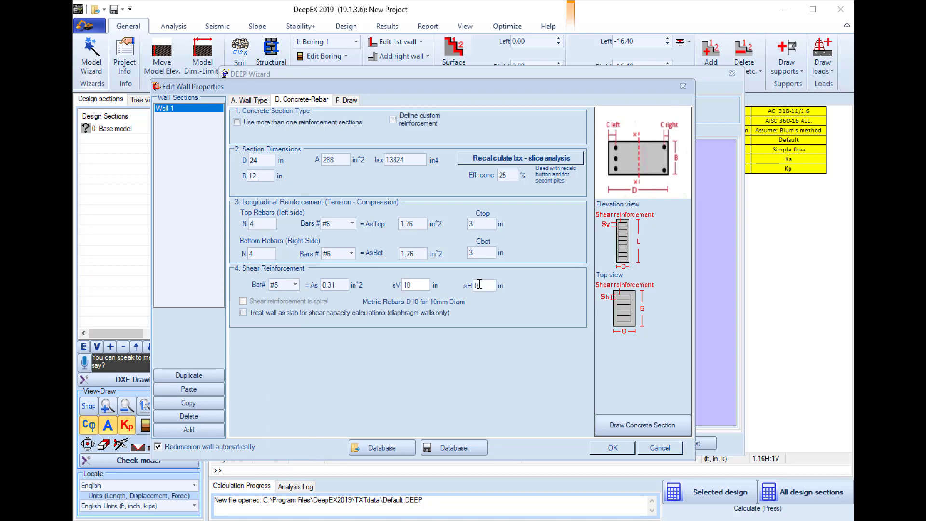
{"action": "double_click", "coordinate": [489, 289]}
{"action": "left_click", "coordinate": [621, 449]}
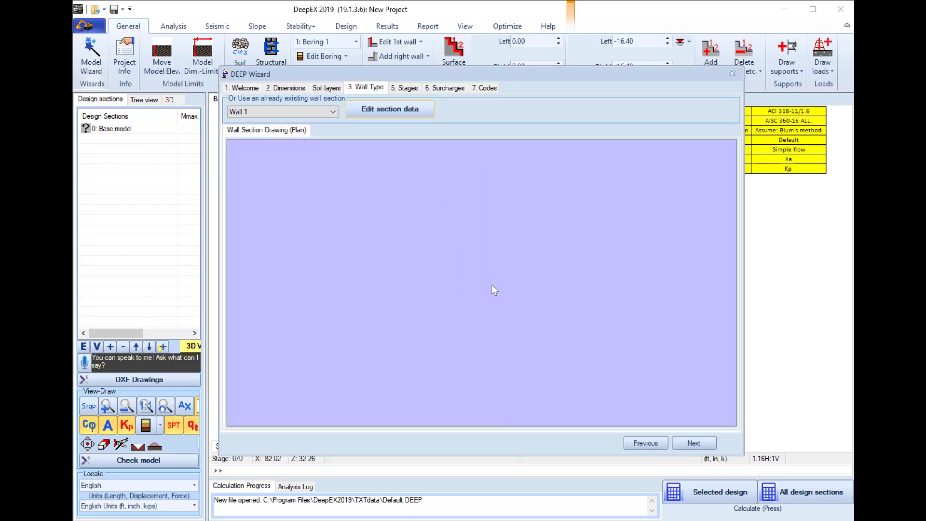
Step: Define two support levels for the construction stages at tabulated depths of 8 ft and 18 ft
{"action": "left_click", "coordinate": [408, 88]}
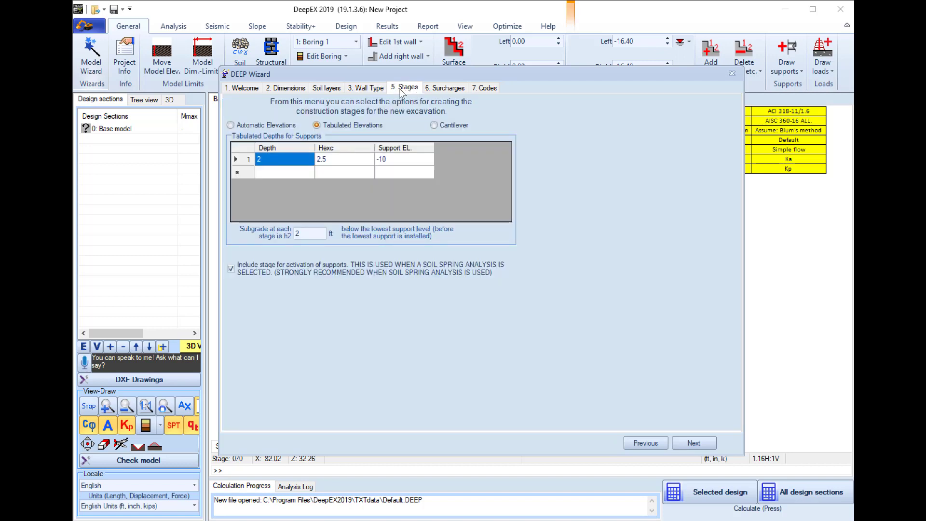
{"action": "left_click", "coordinate": [283, 162]}
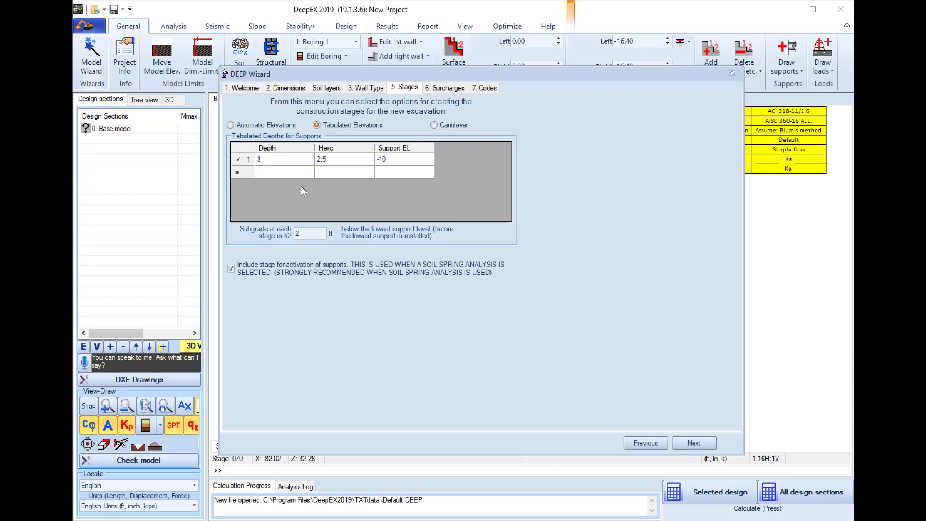
{"action": "left_click", "coordinate": [264, 174]}
{"action": "type", "text": "18"}
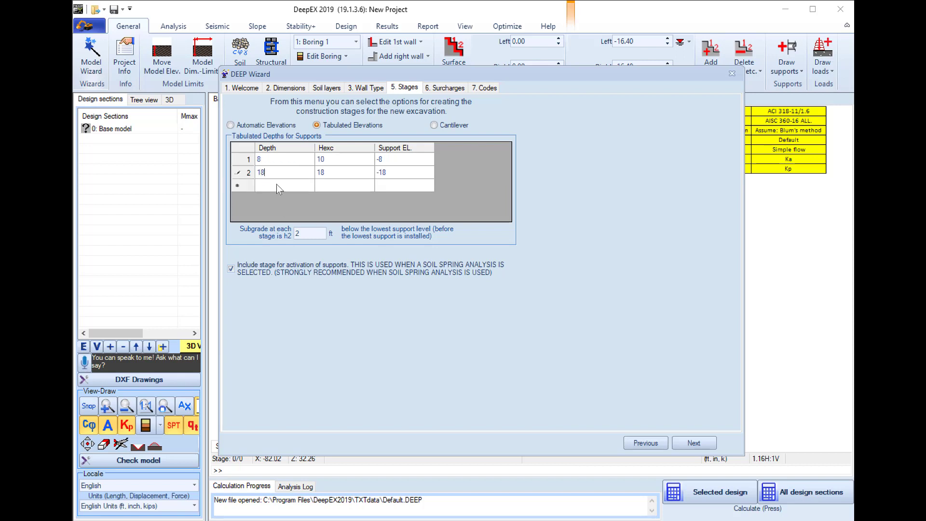
{"action": "left_click", "coordinate": [278, 185]}
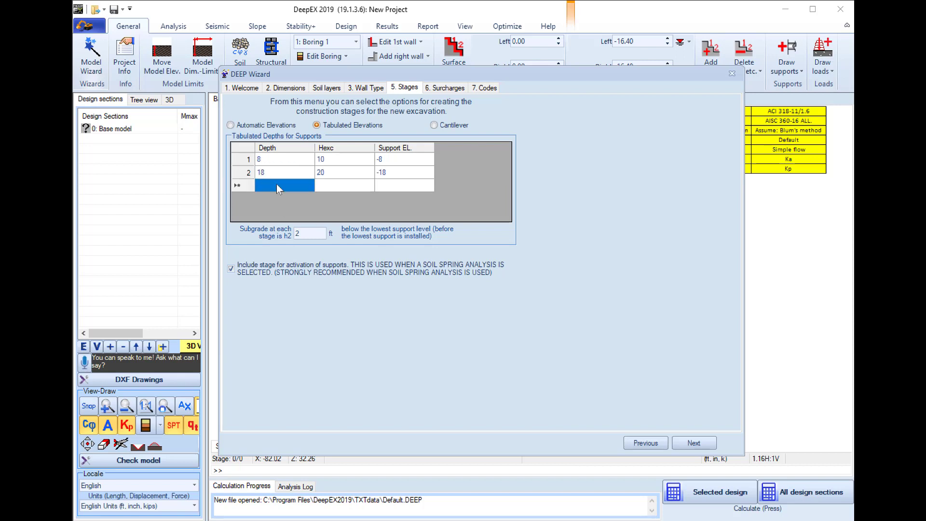
Step: Use a strip load surcharge of 0.8 ksf over 40 ft and generate the model with the current structural code settings
{"action": "left_click", "coordinate": [699, 439]}
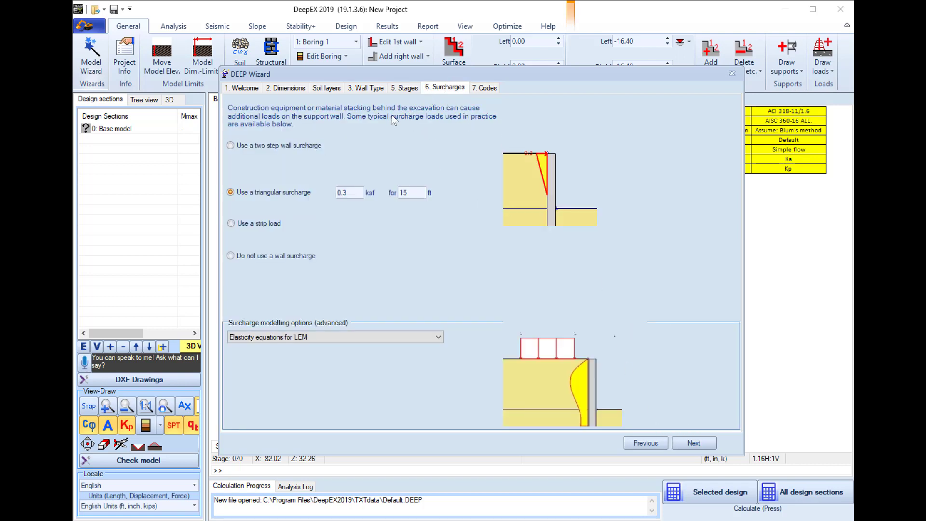
{"action": "left_click", "coordinate": [253, 224]}
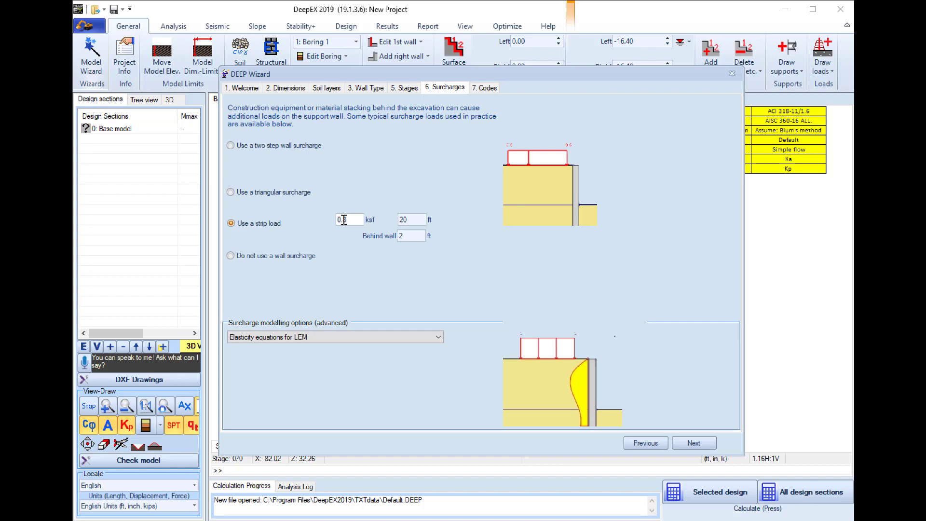
{"action": "double_click", "coordinate": [412, 220]}
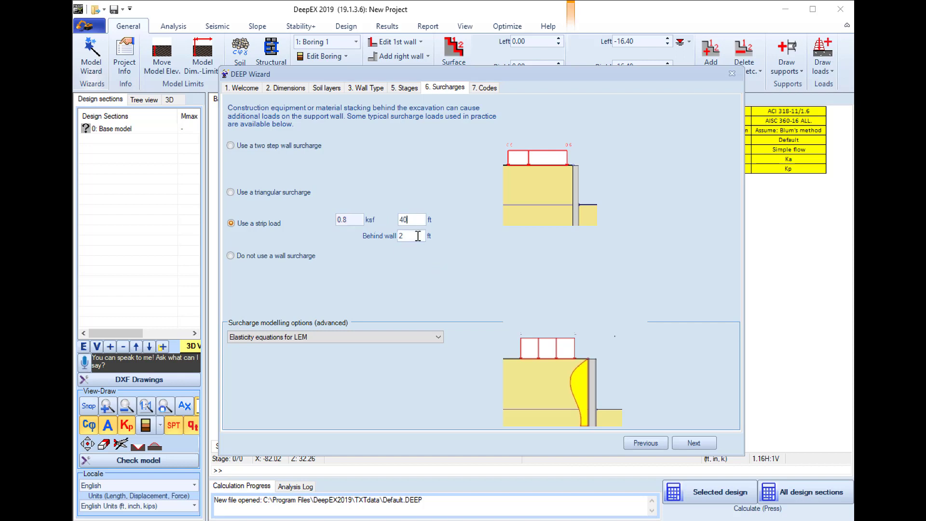
{"action": "key", "text": "Return"}
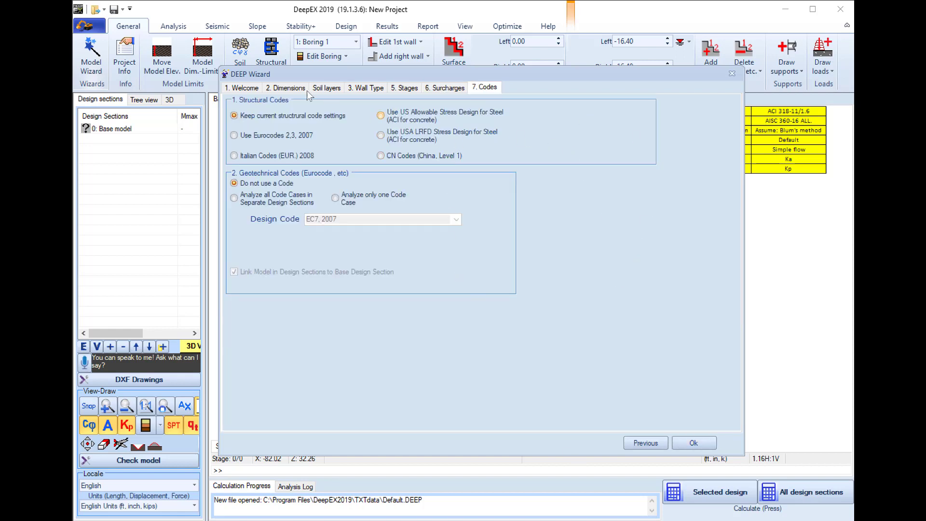
{"action": "left_click", "coordinate": [693, 444]}
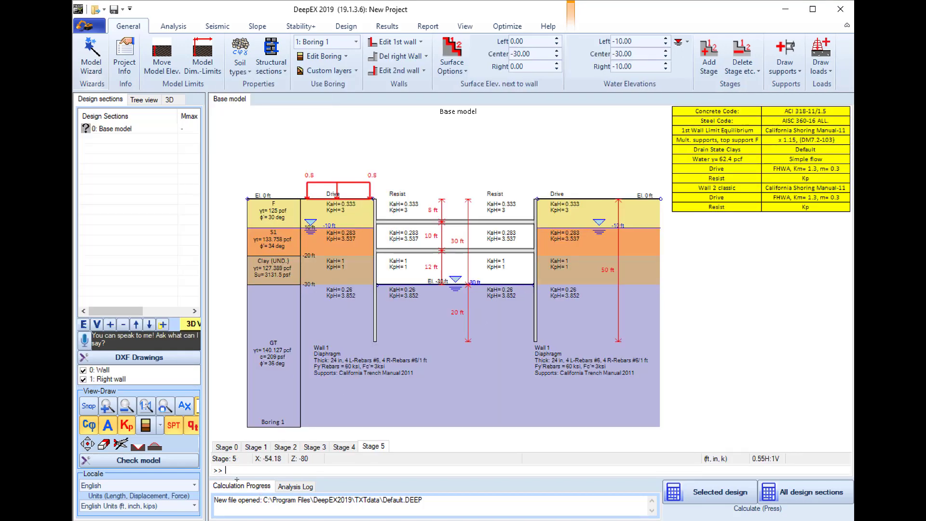
Step: Review the model through Stages 0 to 5 and inspect the lower strut's support data in Stage 5
{"action": "left_click", "coordinate": [227, 447]}
{"action": "left_click", "coordinate": [255, 447]}
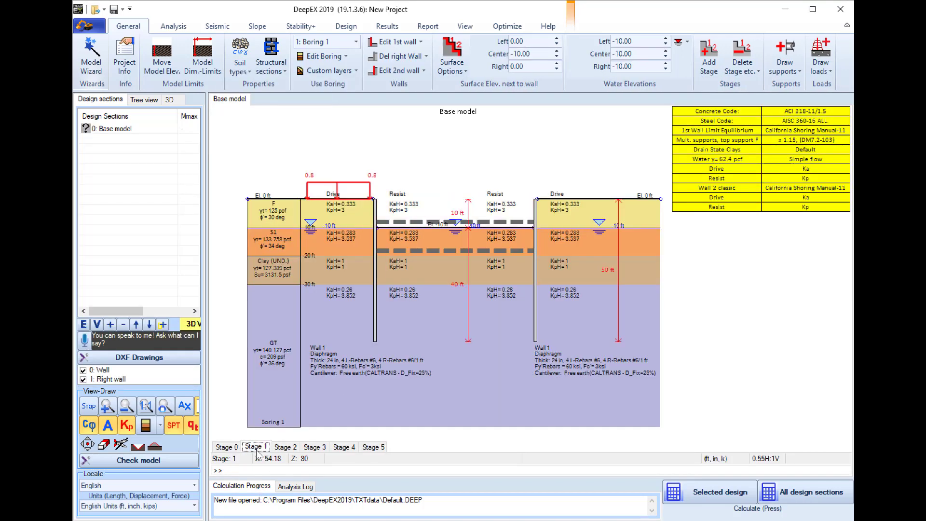
{"action": "left_click", "coordinate": [285, 447]}
{"action": "left_click", "coordinate": [314, 447]}
{"action": "left_click", "coordinate": [343, 447]}
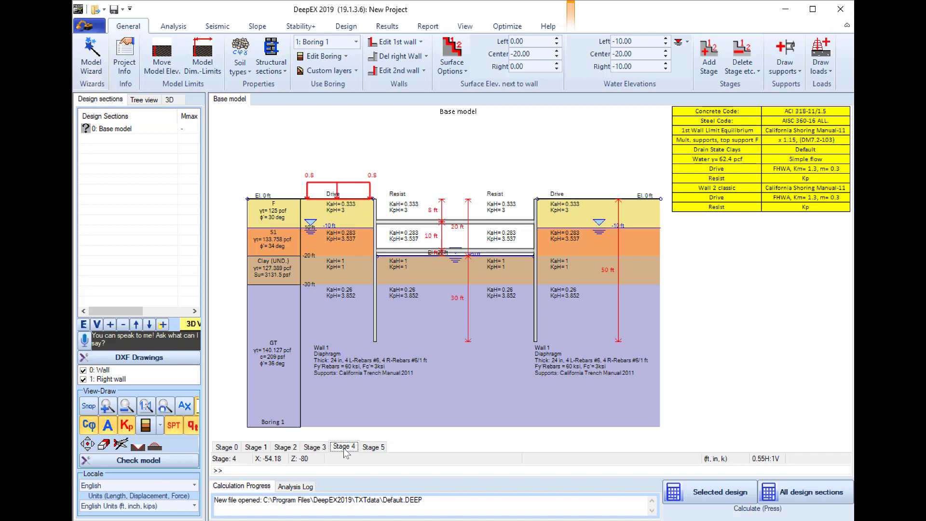
{"action": "left_click", "coordinate": [373, 447]}
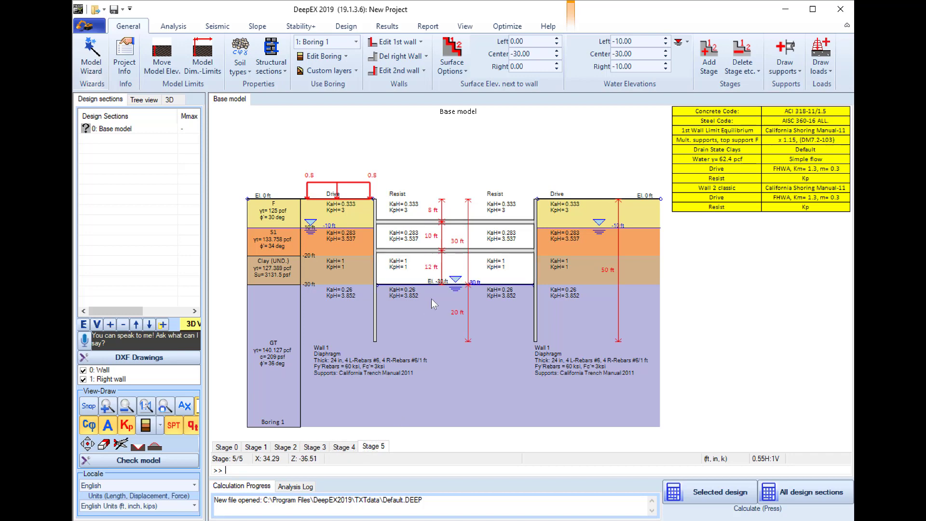
{"action": "double_click", "coordinate": [378, 253]}
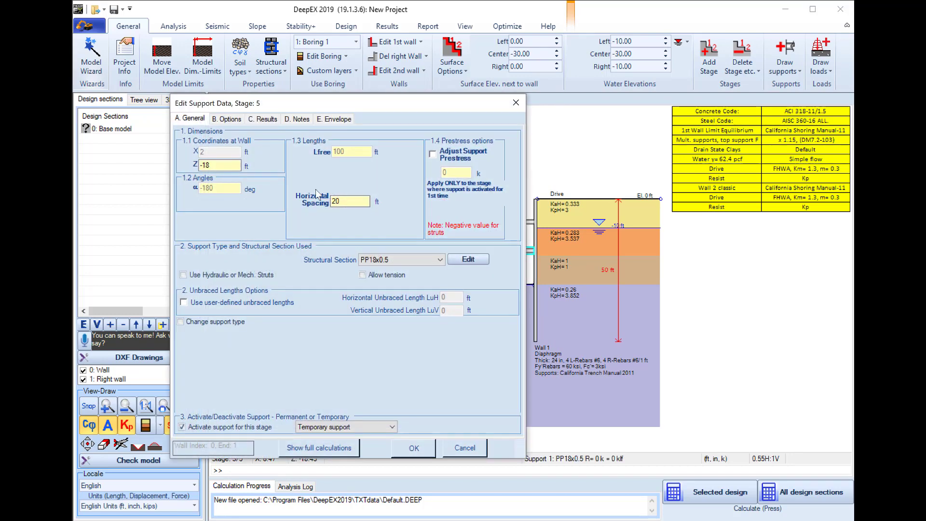
{"action": "left_click", "coordinate": [463, 448]}
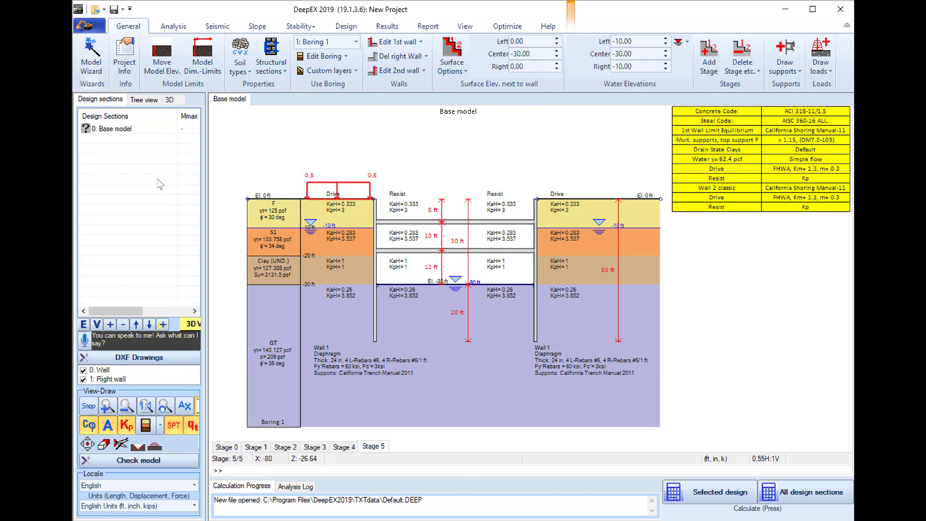
Step: Add a copy of the base model as a new design section and make the copied section active
{"action": "right_click", "coordinate": [111, 135]}
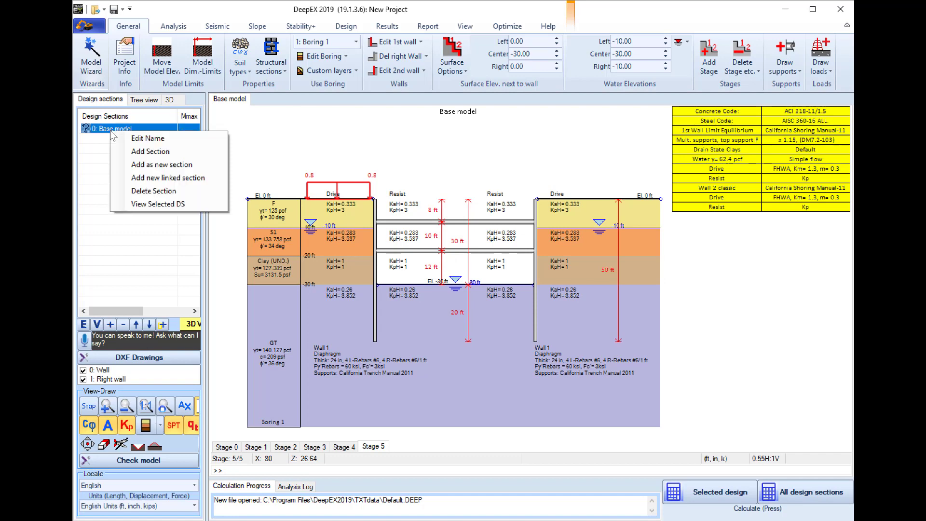
{"action": "left_click", "coordinate": [143, 168]}
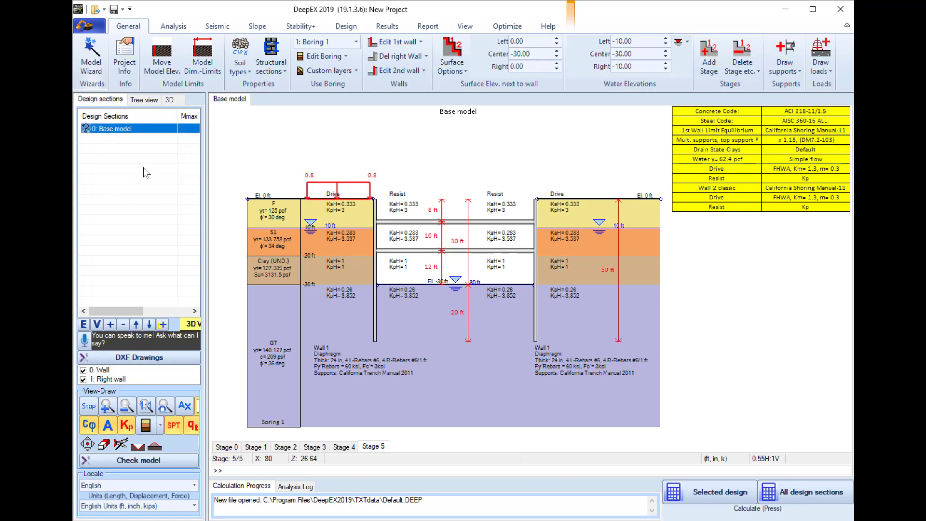
{"action": "left_click", "coordinate": [226, 103]}
{"action": "left_click", "coordinate": [280, 102]}
{"action": "left_click", "coordinate": [230, 102]}
{"action": "left_click", "coordinate": [311, 101]}
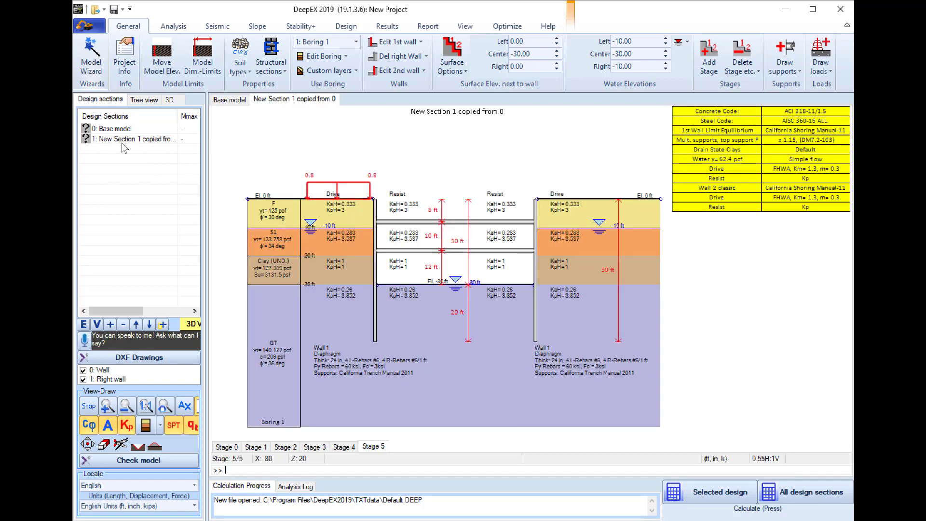
{"action": "right_click", "coordinate": [146, 143]}
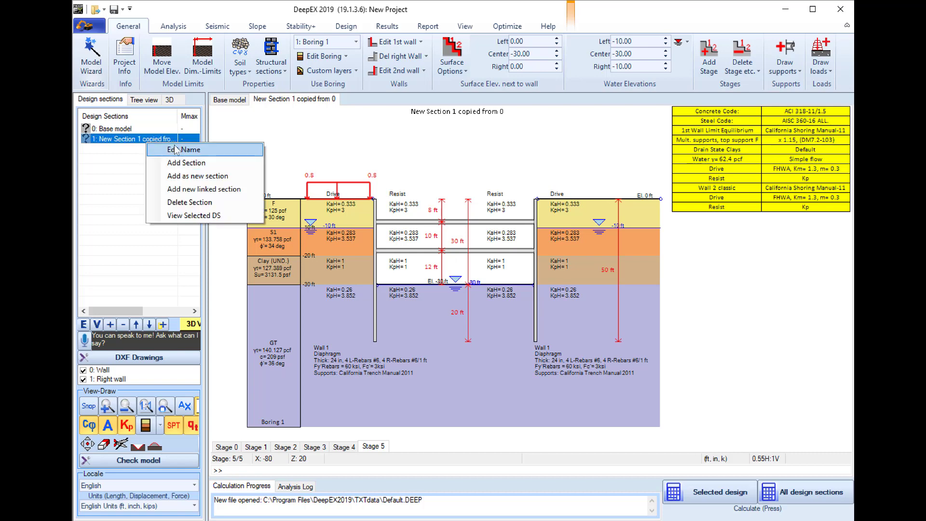
{"action": "left_click", "coordinate": [351, 131]}
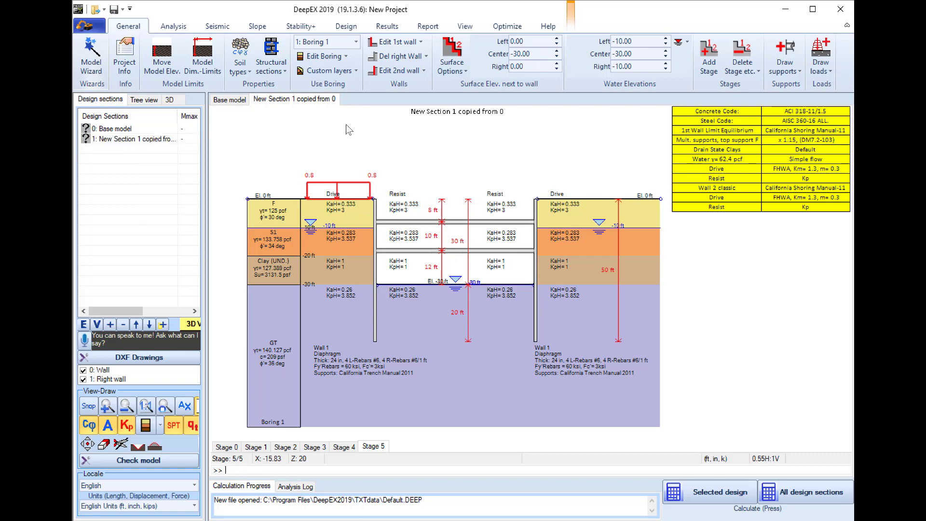
Step: Set the copied section's analysis to Beam on elastoplastic foundations (non-linear) and calculate all design sections
{"action": "left_click", "coordinate": [167, 27]}
{"action": "left_click", "coordinate": [99, 67]}
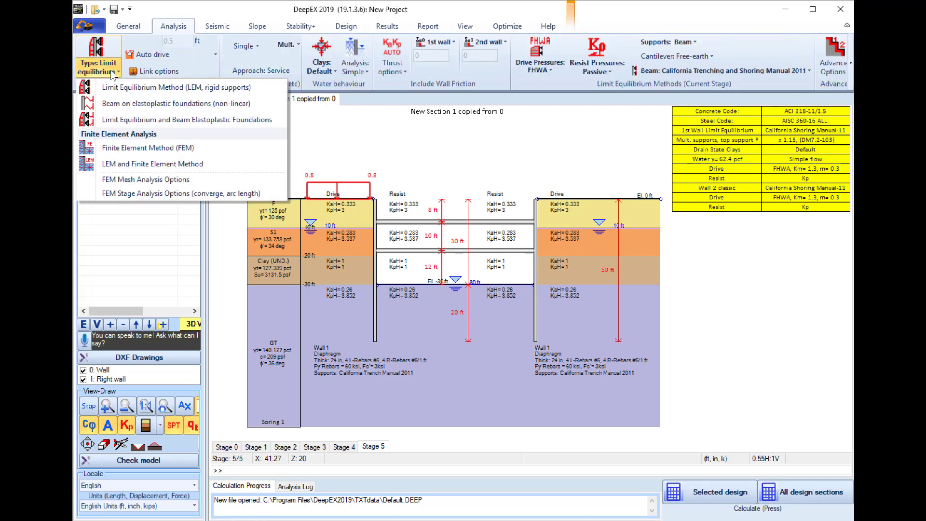
{"action": "left_click", "coordinate": [111, 104]}
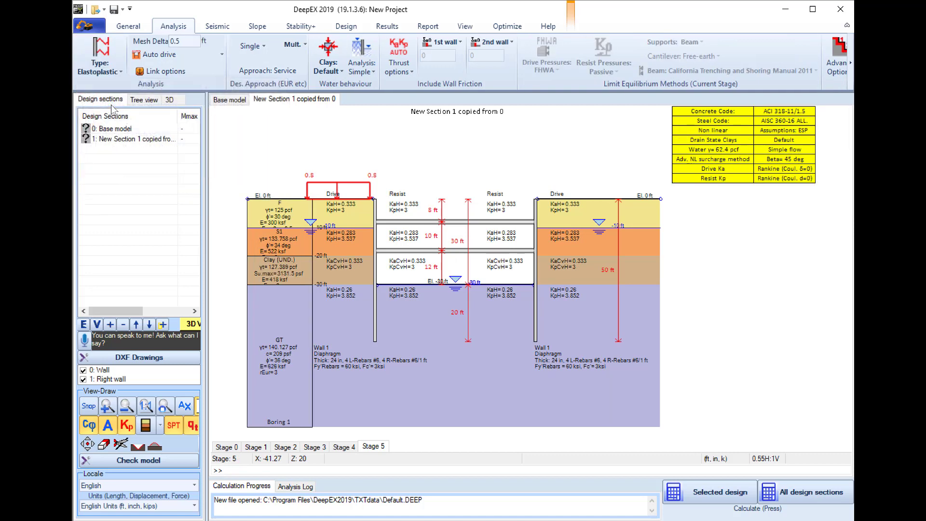
{"action": "left_click", "coordinate": [800, 492]}
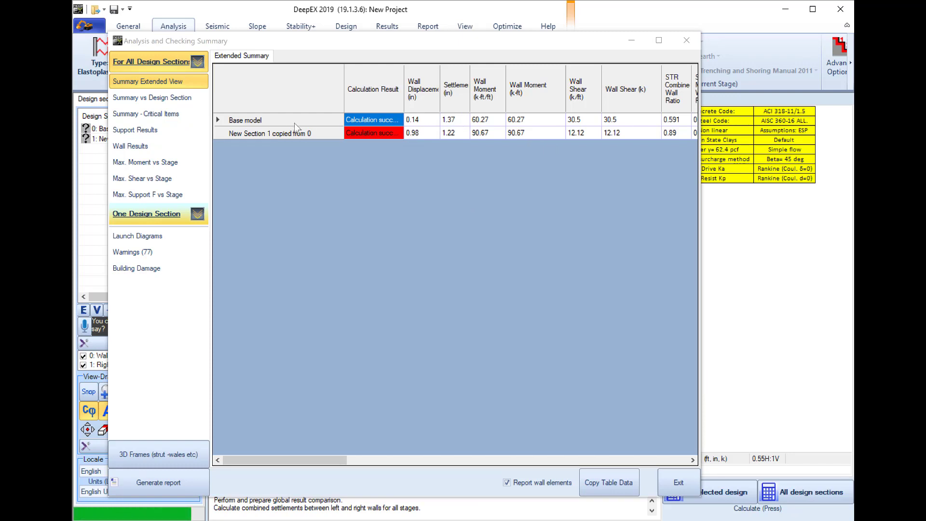
Step: Examine the extended summary for both design sections, comparing calculation results, wall displacements, moments and shears
{"action": "left_click", "coordinate": [305, 124]}
{"action": "left_click", "coordinate": [303, 134]}
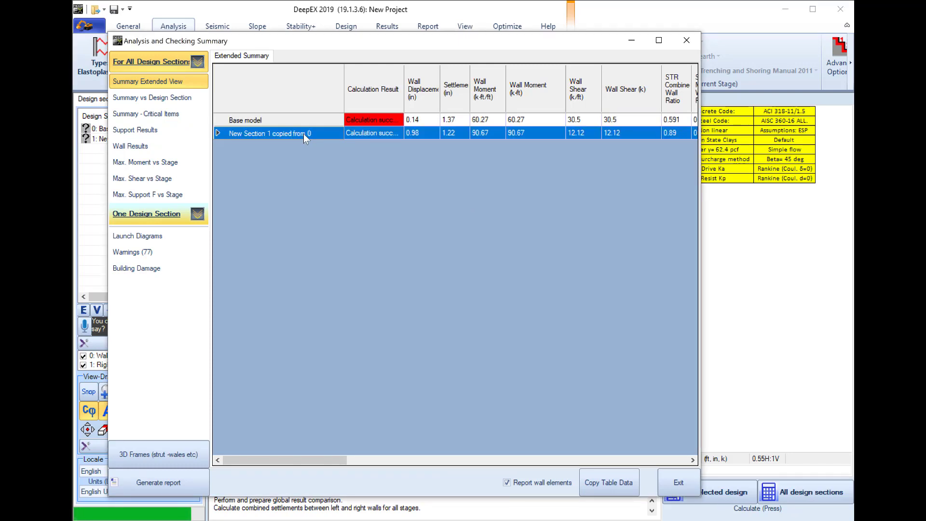
{"action": "left_click", "coordinate": [419, 120]}
{"action": "left_click_drag", "start_coordinate": [404, 94], "coordinate": [449, 130]}
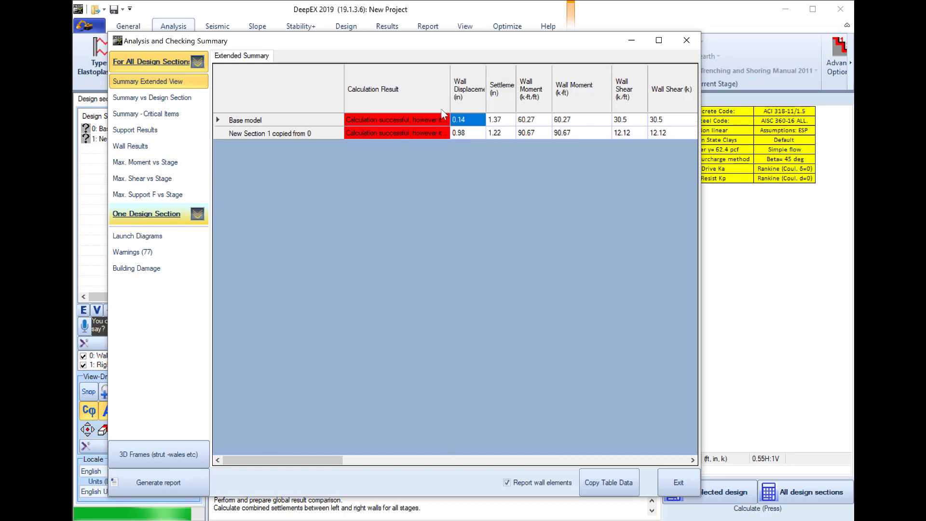
{"action": "left_click", "coordinate": [419, 128]}
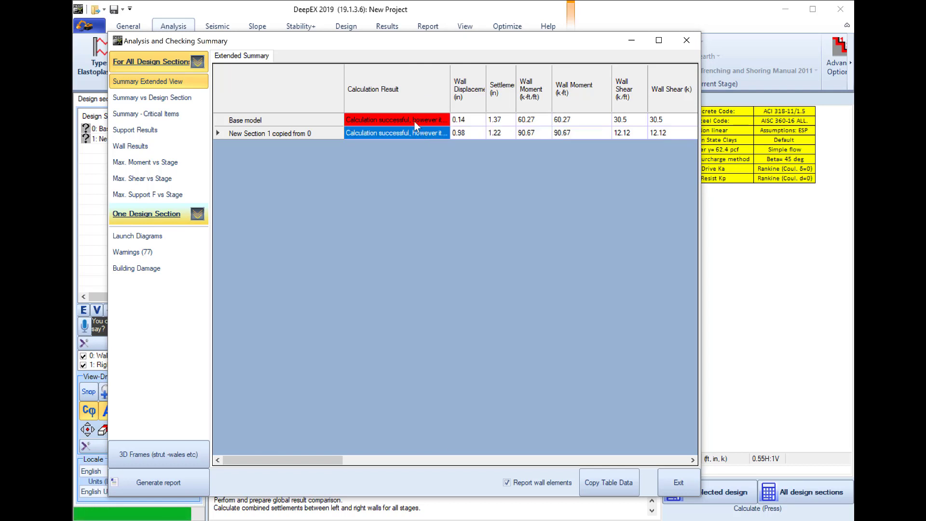
{"action": "left_click", "coordinate": [414, 120]}
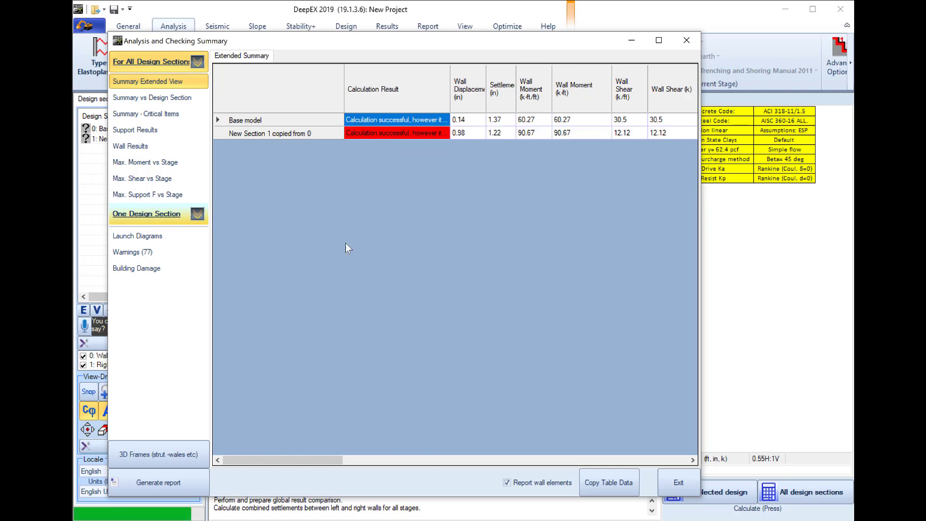
{"action": "double_click", "coordinate": [371, 46]}
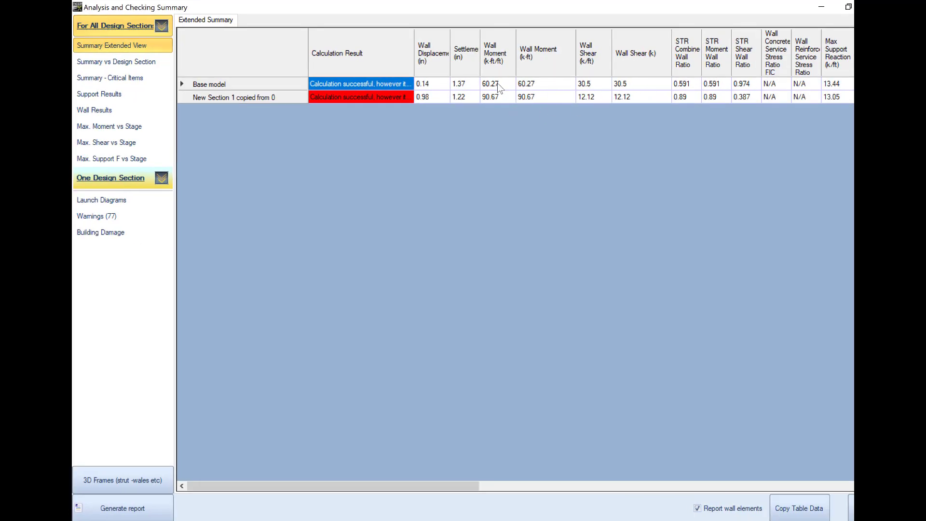
{"action": "left_click_drag", "start_coordinate": [497, 85], "coordinate": [635, 96]}
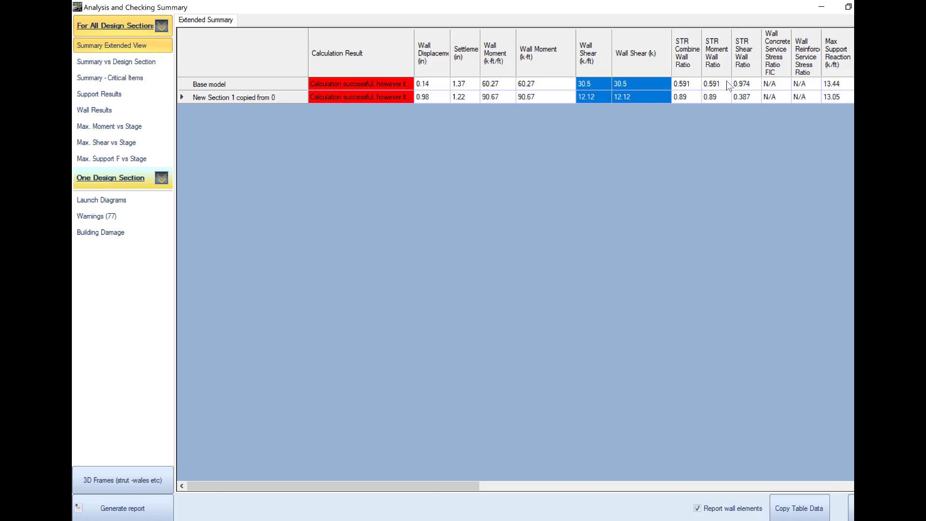
Step: Compare both design sections' wall ratios, support reactions, STR support ratios and toe safety factors in the extended summary, then close it
{"action": "mouse_move", "coordinate": [721, 86]}
{"action": "left_mouse_down"}
{"action": "mouse_move", "coordinate": [727, 97]}
{"action": "mouse_move", "coordinate": [717, 97]}
{"action": "left_mouse_up"}
{"action": "left_click", "coordinate": [756, 95]}
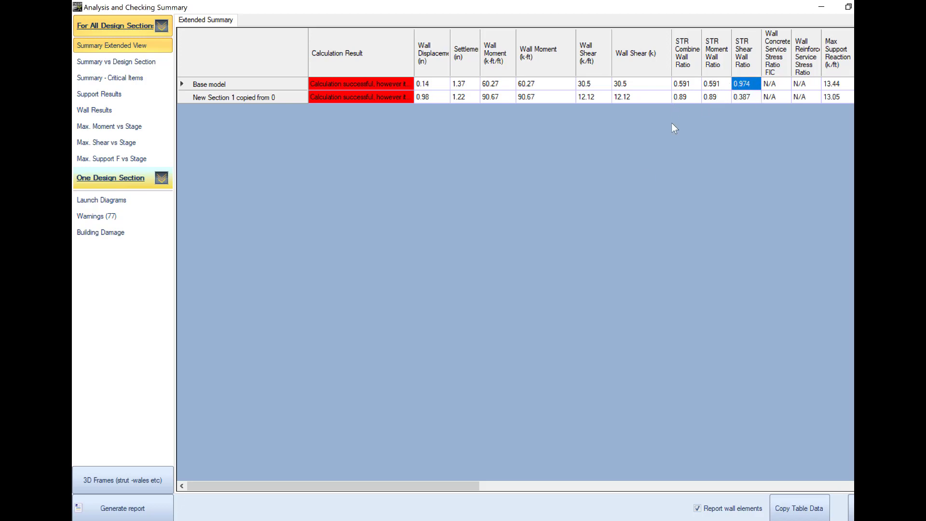
{"action": "left_click_drag", "start_coordinate": [392, 484], "coordinate": [504, 488]}
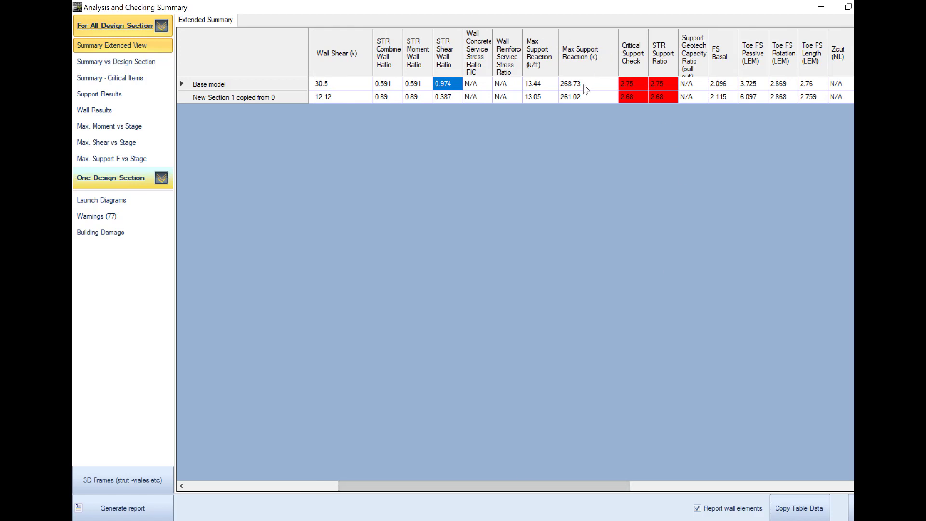
{"action": "left_click_drag", "start_coordinate": [582, 83], "coordinate": [583, 97]}
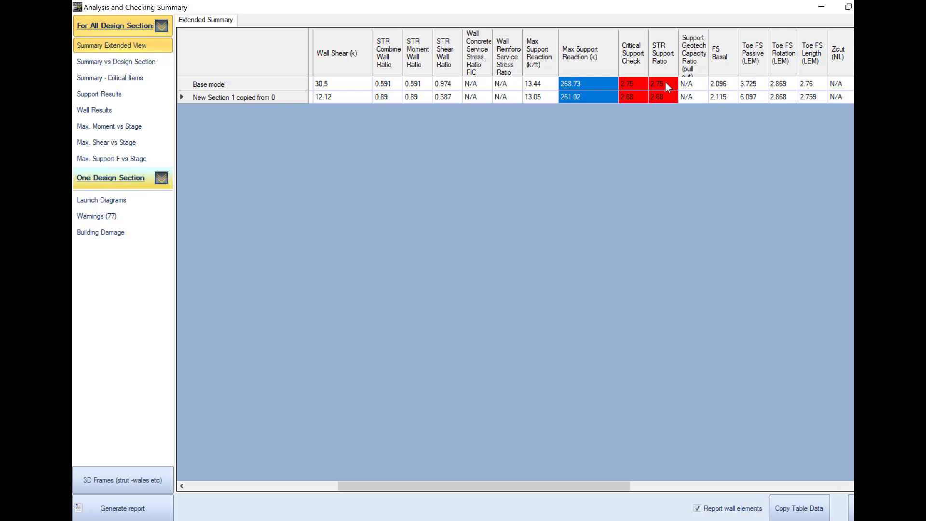
{"action": "left_click_drag", "start_coordinate": [665, 83], "coordinate": [668, 97]}
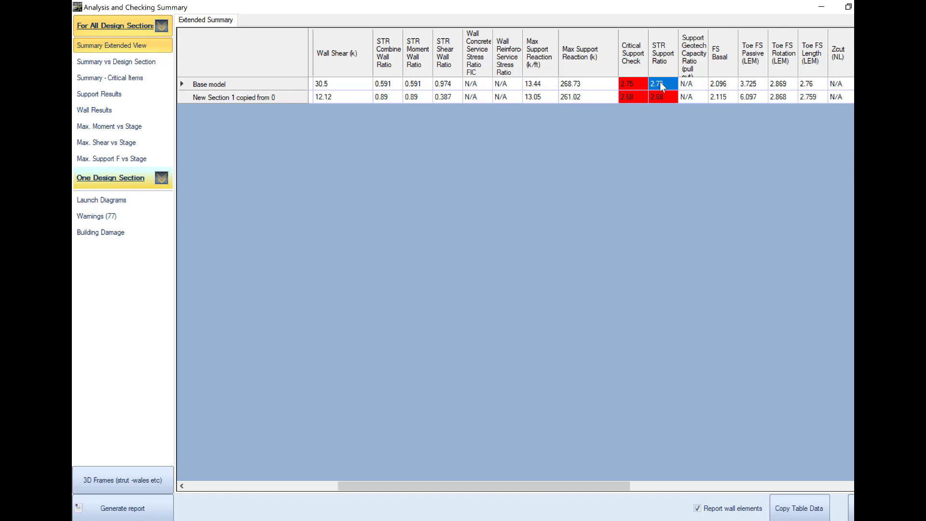
{"action": "left_click_drag", "start_coordinate": [750, 84], "coordinate": [798, 99]}
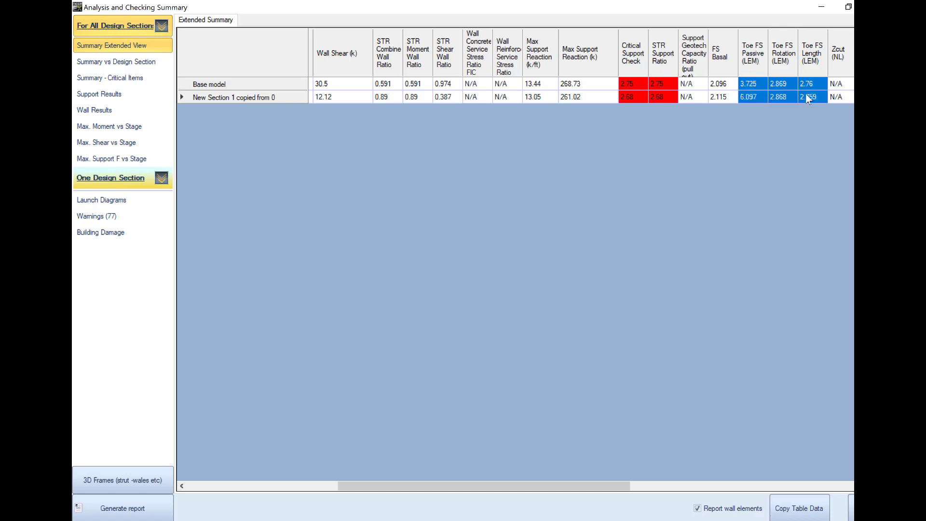
{"action": "left_click", "coordinate": [806, 87]}
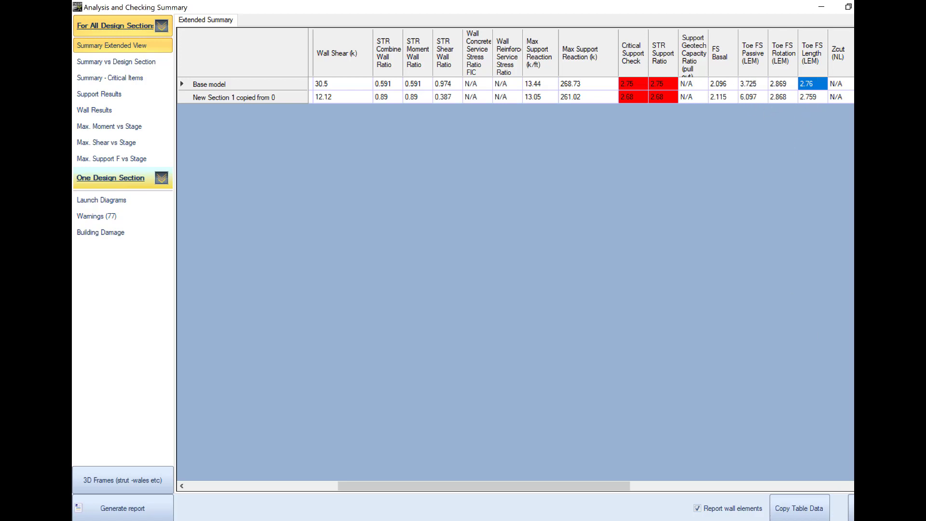
{"action": "key", "text": "Escape"}
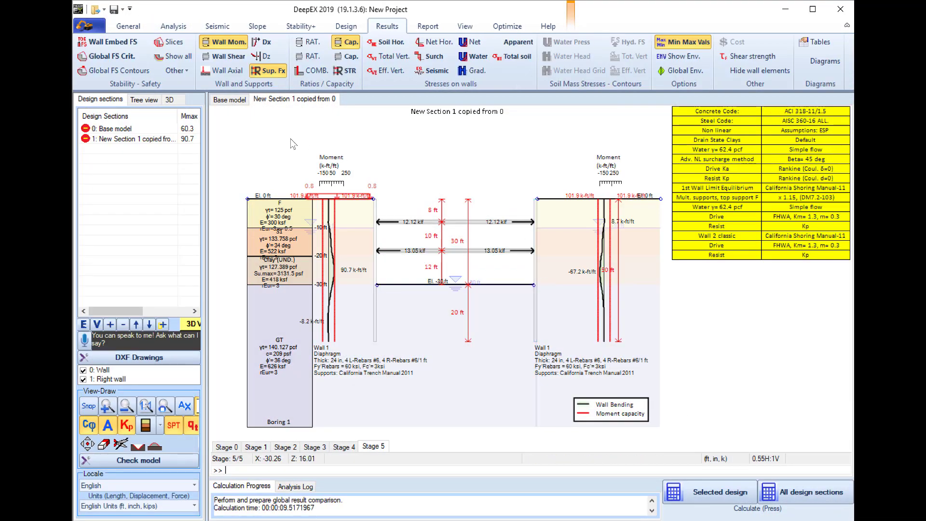
Step: Review the wall moment diagrams stage by stage up to Stage 5 in the copied section and in the base model
{"action": "left_click", "coordinate": [256, 448]}
{"action": "left_click", "coordinate": [282, 447]}
{"action": "left_click", "coordinate": [308, 448]}
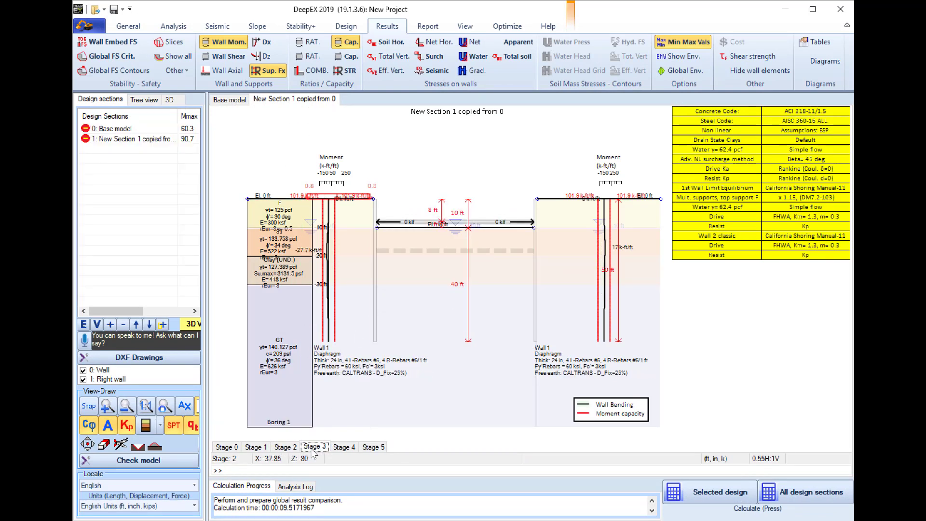
{"action": "left_click", "coordinate": [344, 449]}
{"action": "left_click", "coordinate": [374, 447]}
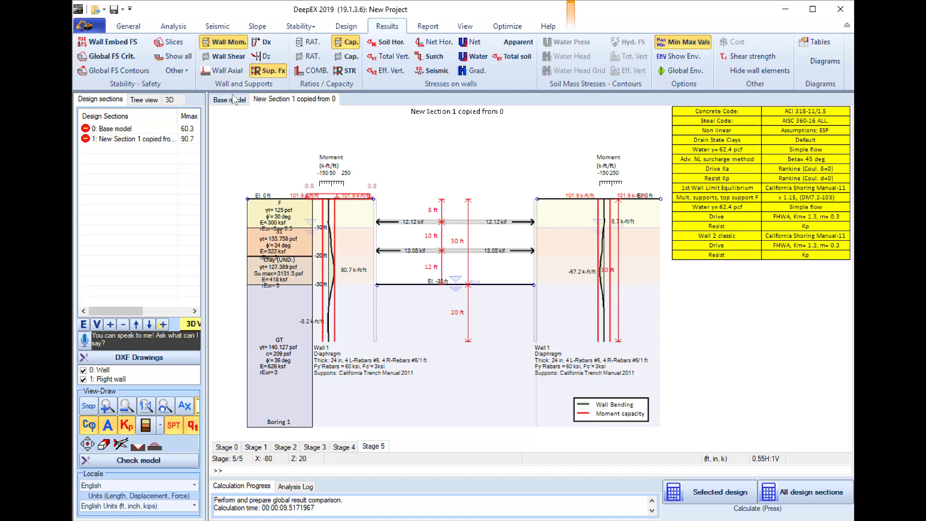
{"action": "left_click", "coordinate": [230, 99]}
{"action": "left_click", "coordinate": [284, 447]}
{"action": "left_click", "coordinate": [314, 447]}
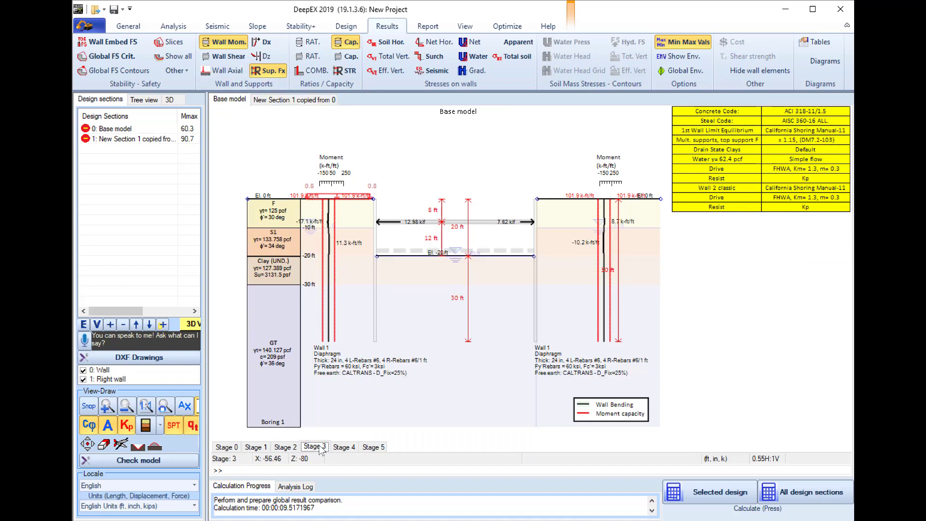
{"action": "left_click", "coordinate": [344, 448]}
{"action": "left_click", "coordinate": [373, 448]}
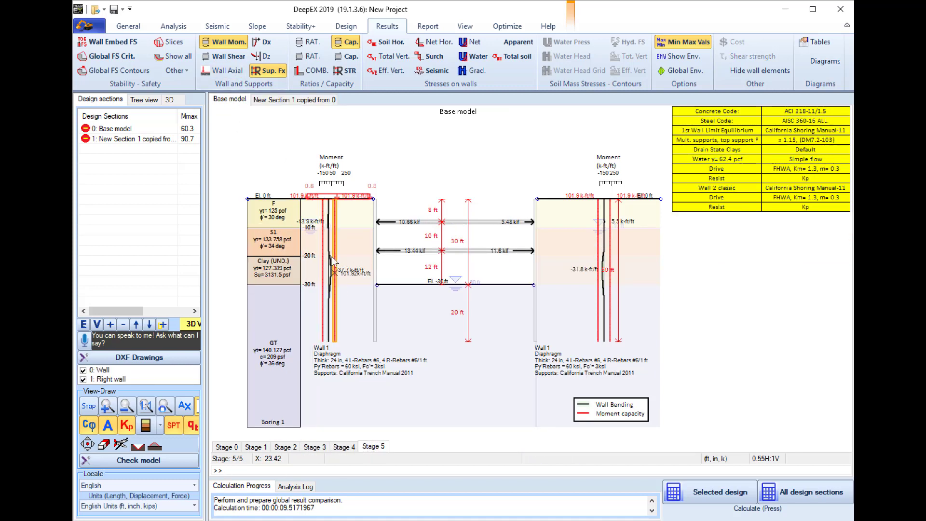
Step: Display the horizontal wall displacements and compare them in the last stages of the base model and the copied section
{"action": "left_click", "coordinate": [224, 41]}
{"action": "left_click", "coordinate": [259, 43]}
{"action": "left_click", "coordinate": [316, 447]}
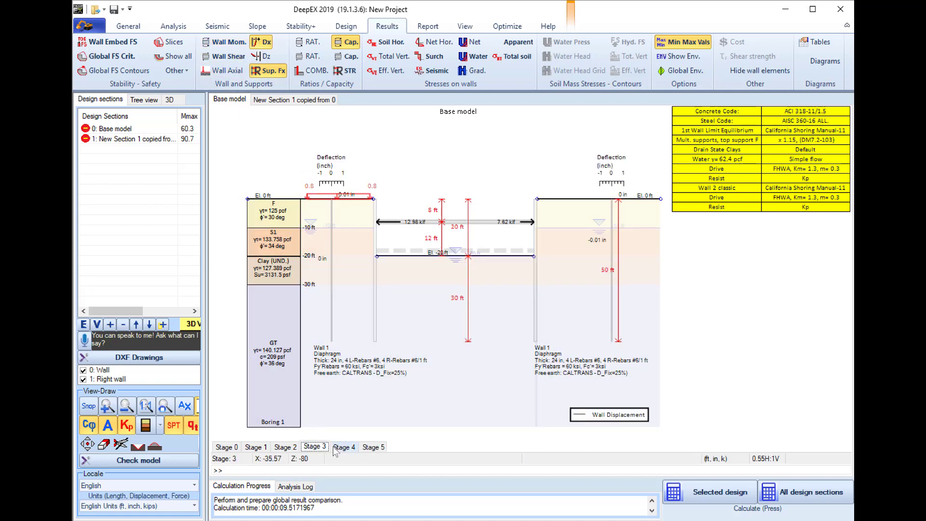
{"action": "left_click", "coordinate": [339, 447]}
{"action": "left_click", "coordinate": [280, 100]}
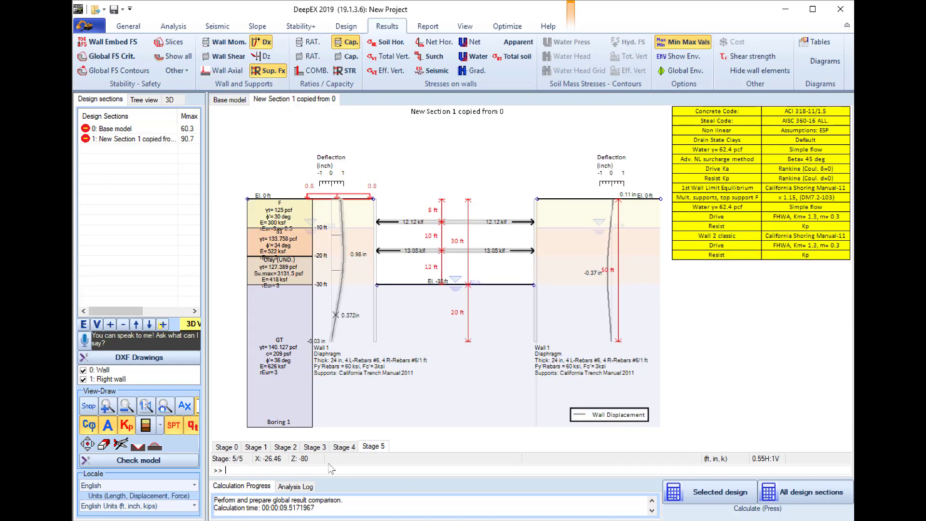
{"action": "left_click", "coordinate": [344, 447]}
{"action": "left_click", "coordinate": [372, 446]}
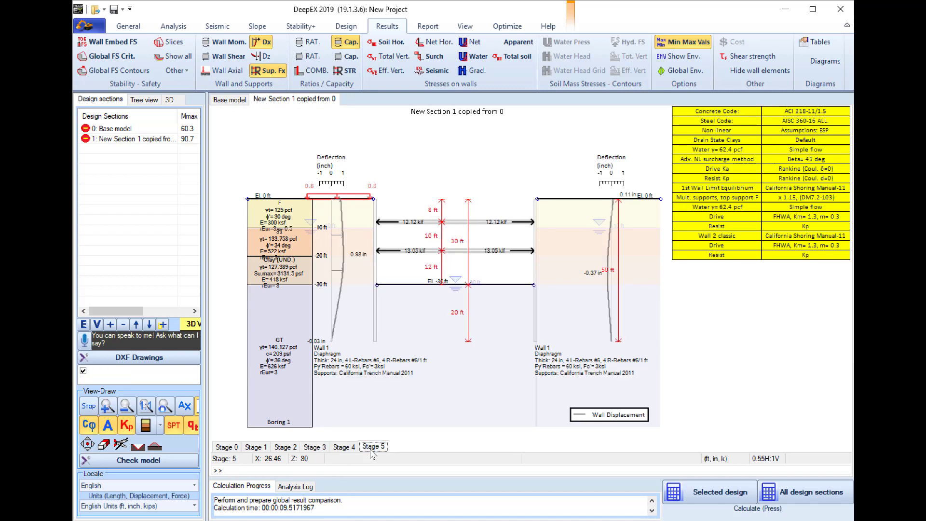
Step: Display the wall shear diagrams with shear capacity and examine them in both design sections
{"action": "left_click", "coordinate": [224, 56]}
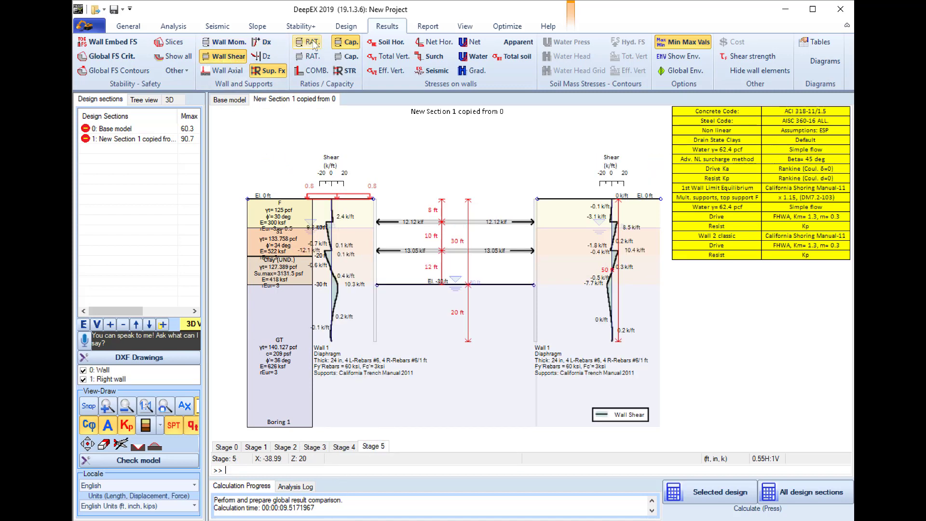
{"action": "left_click", "coordinate": [345, 56]}
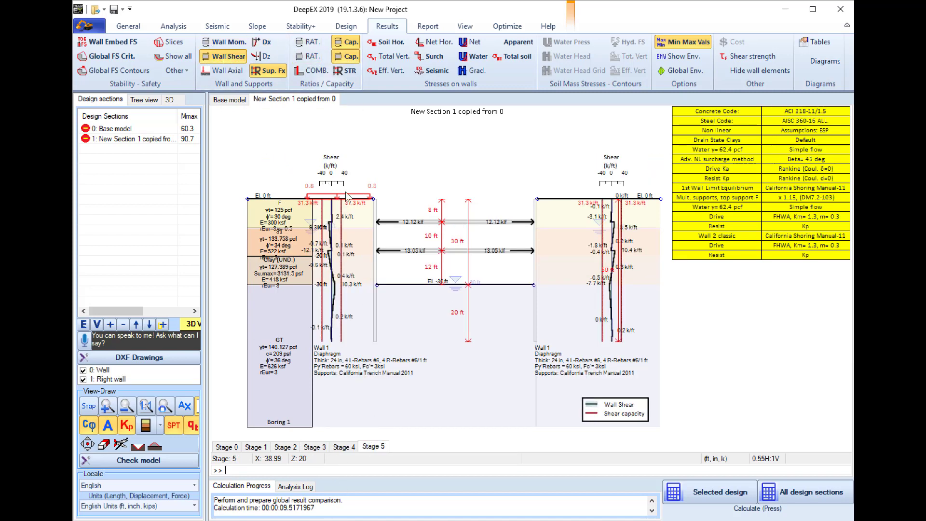
{"action": "left_click", "coordinate": [317, 448]}
{"action": "left_click", "coordinate": [344, 447]}
{"action": "key", "text": "ctrl+Tab"}
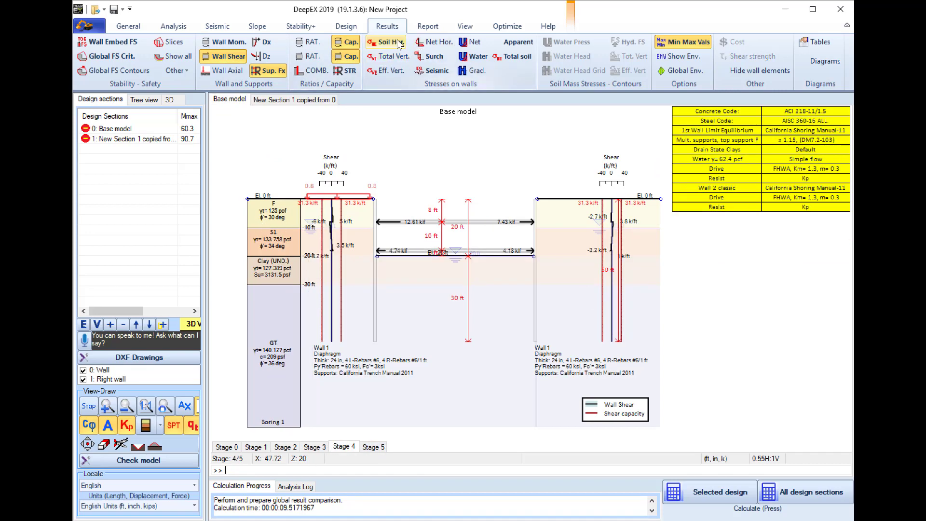
Step: Display the effective horizontal soil pressures on the base model's walls and review Stages 1 to 5
{"action": "left_click", "coordinate": [397, 43]}
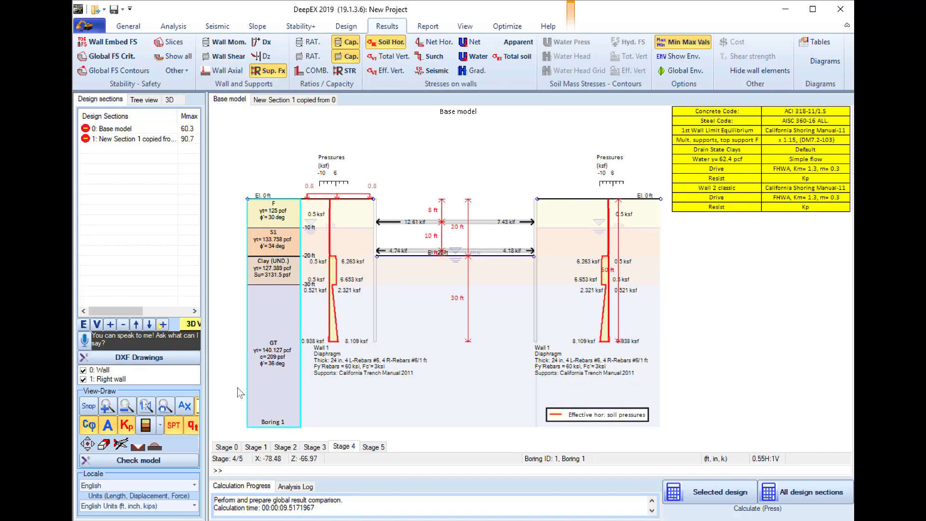
{"action": "left_click", "coordinate": [253, 447]}
{"action": "left_click", "coordinate": [284, 446]}
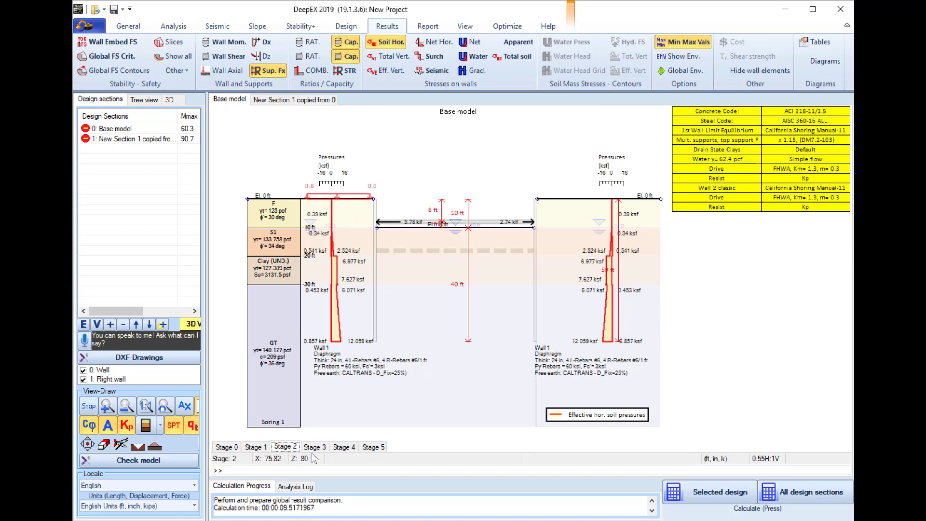
{"action": "left_click", "coordinate": [314, 447]}
{"action": "left_click", "coordinate": [344, 447]}
{"action": "left_click", "coordinate": [373, 446]}
Step: Show the struts' STR ratios and examine them through the base model's stages and in the copied section's Stage 5
{"action": "scroll", "coordinate": [365, 265], "scroll_direction": "up", "scroll_amount": 3}
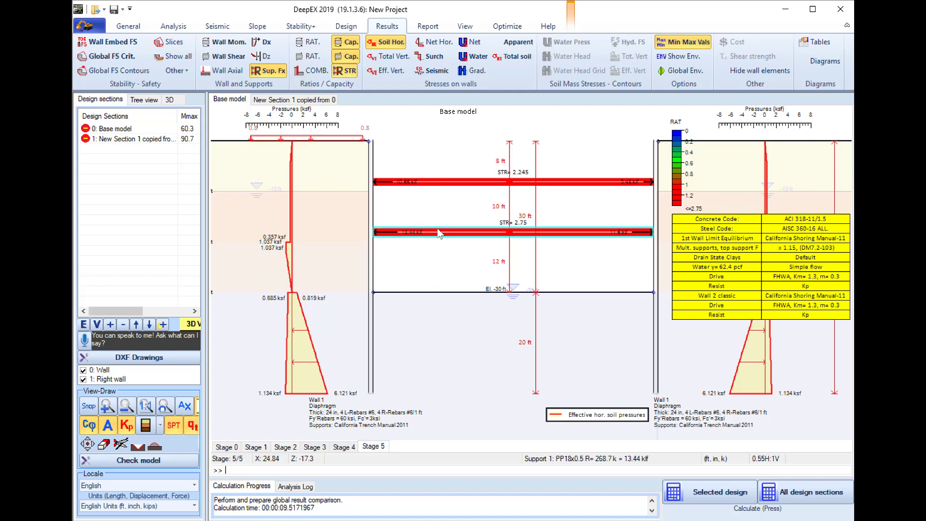
{"action": "left_click", "coordinate": [344, 446]}
{"action": "left_click", "coordinate": [312, 446]}
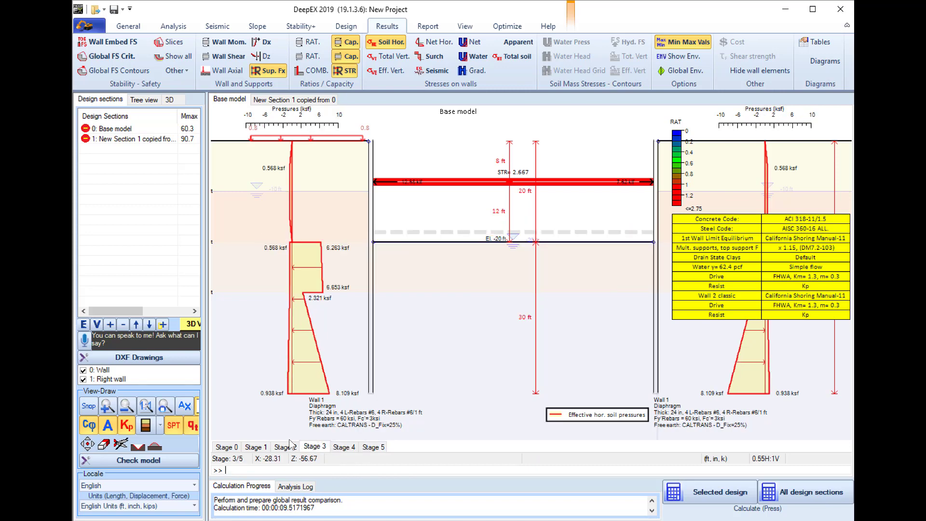
{"action": "left_click", "coordinate": [295, 446]}
{"action": "left_click", "coordinate": [321, 449]}
{"action": "left_click", "coordinate": [343, 446]}
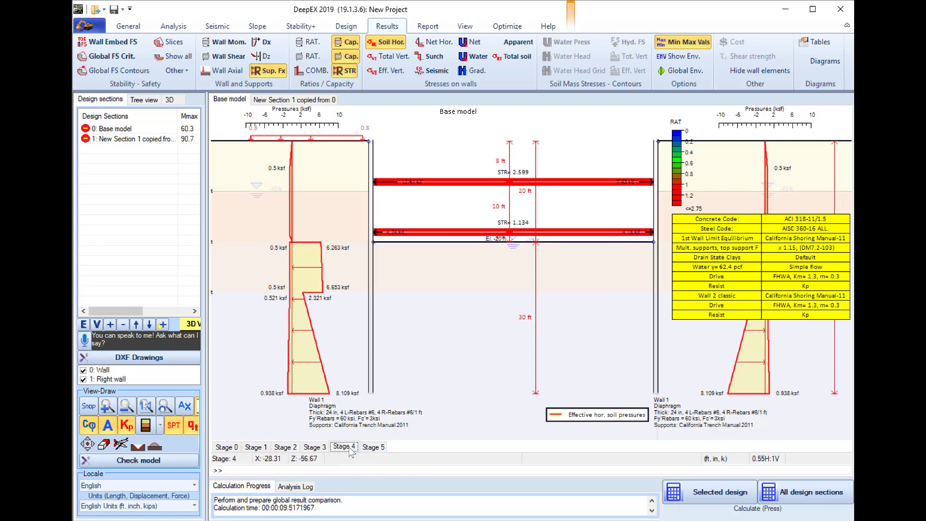
{"action": "left_click", "coordinate": [373, 446]}
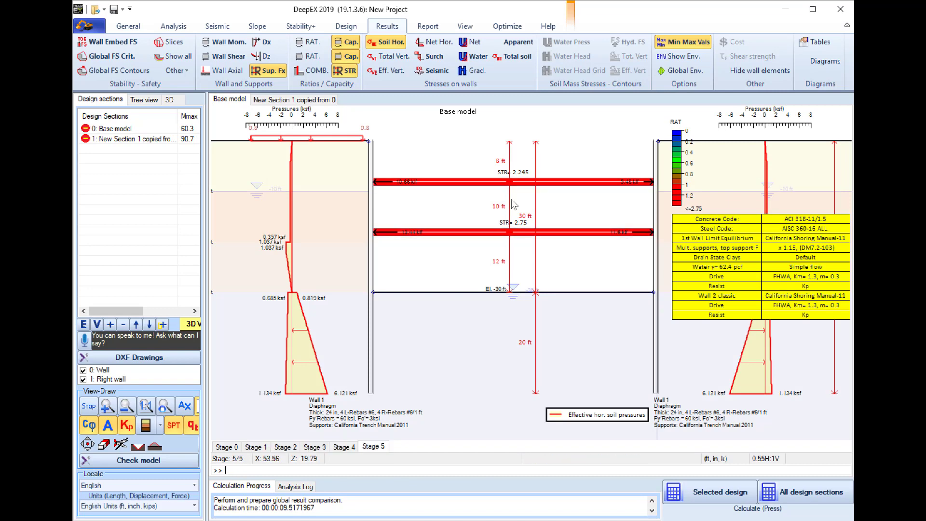
{"action": "left_click", "coordinate": [272, 101]}
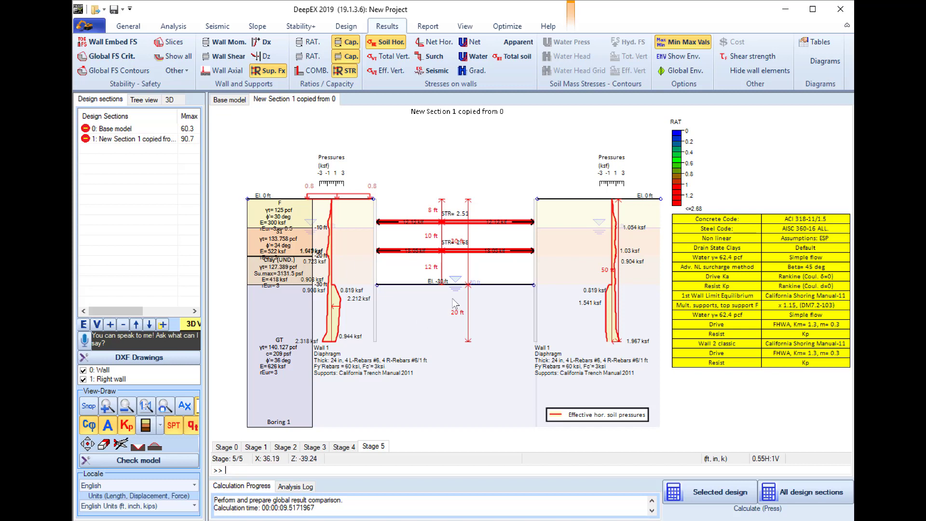
Step: Autodesign the copied section's upper strut with pipe section PP28x0.5 and check the structural section in its support data
{"action": "left_click", "coordinate": [506, 27]}
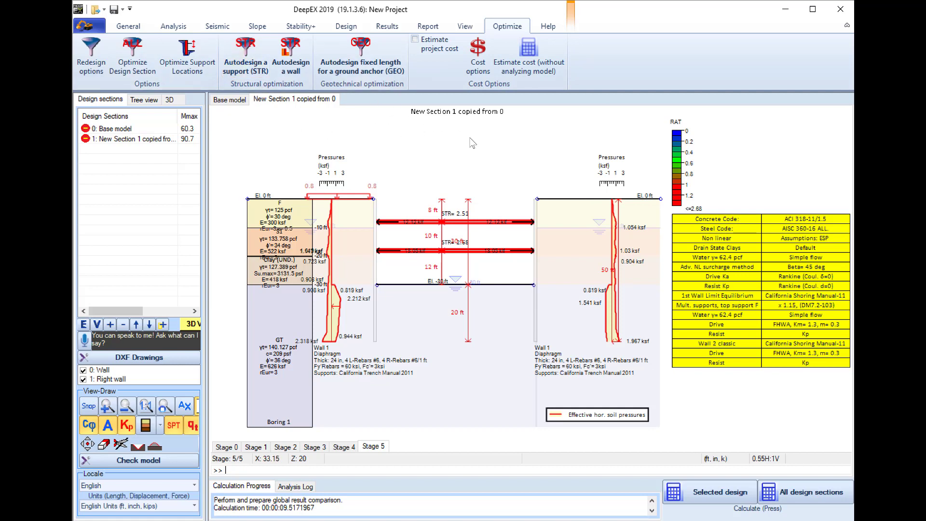
{"action": "left_click", "coordinate": [242, 65]}
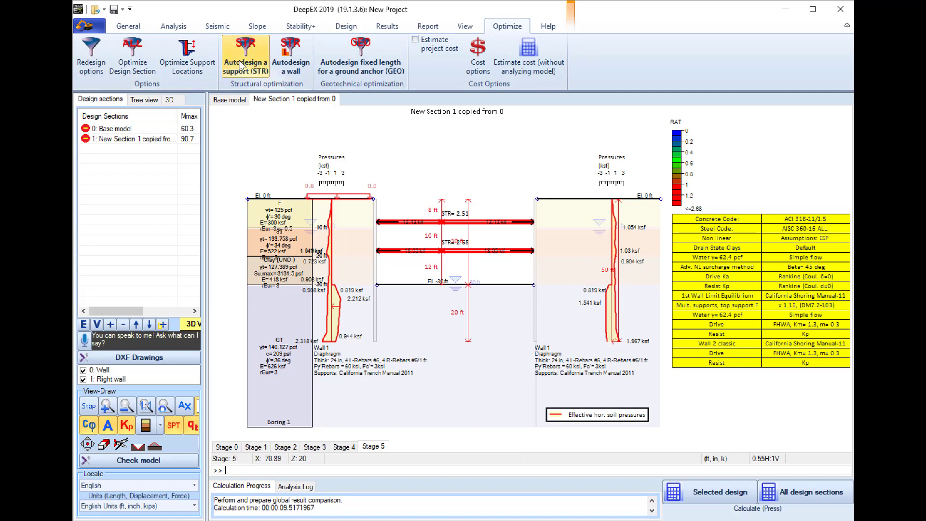
{"action": "left_click", "coordinate": [398, 222]}
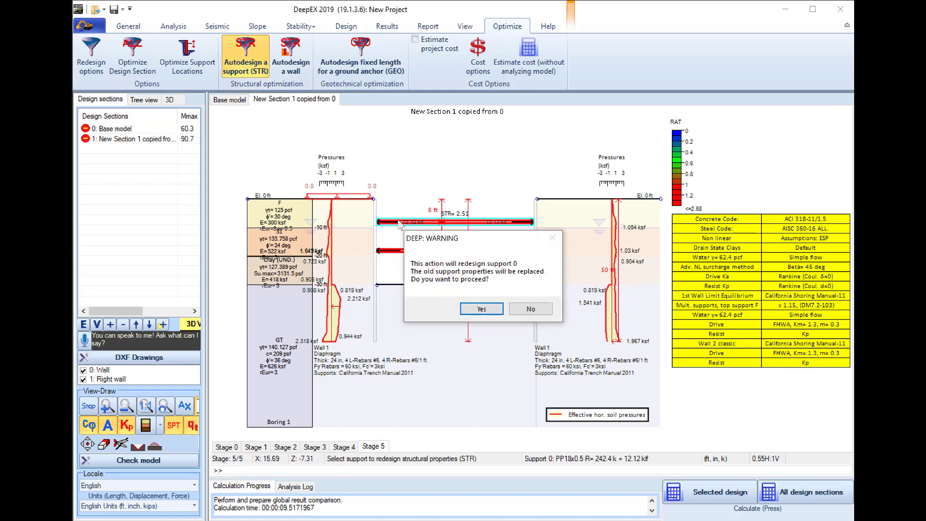
{"action": "left_click", "coordinate": [481, 311]}
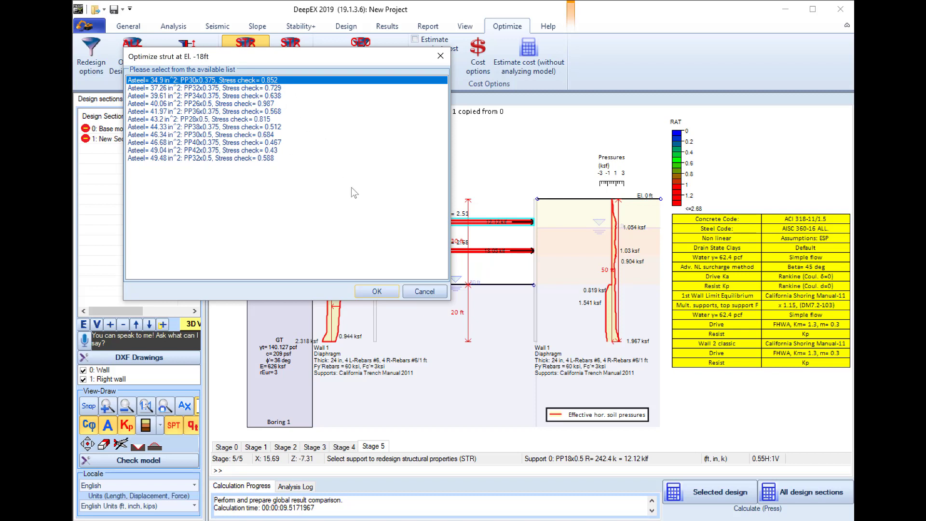
{"action": "left_click", "coordinate": [184, 119]}
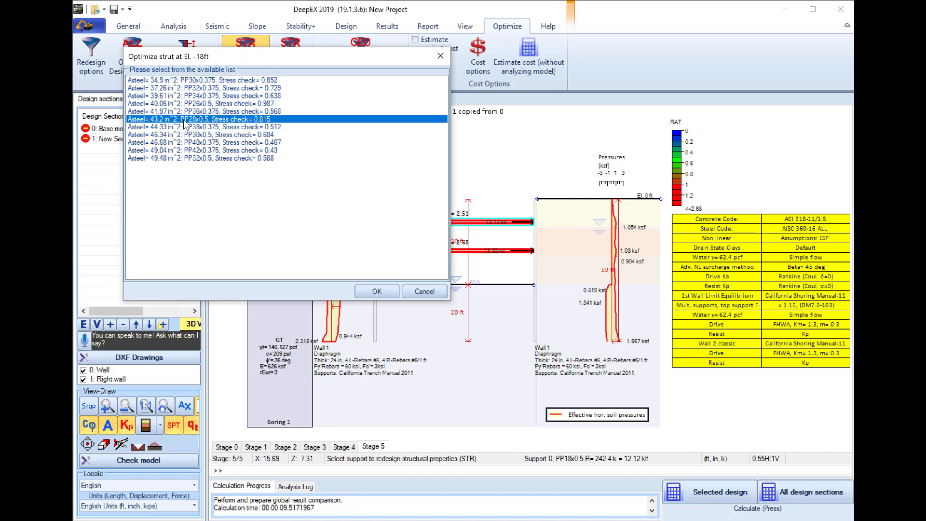
{"action": "left_click", "coordinate": [373, 289]}
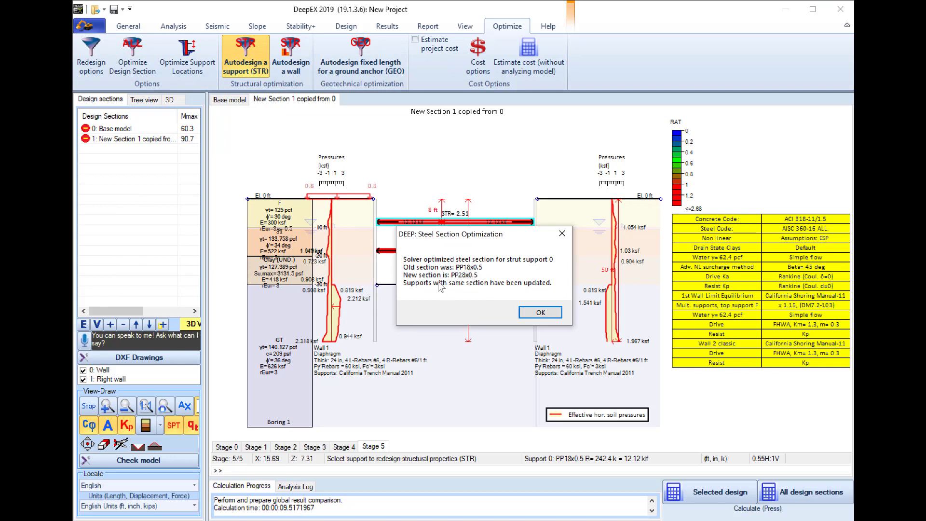
{"action": "left_click", "coordinate": [540, 312]}
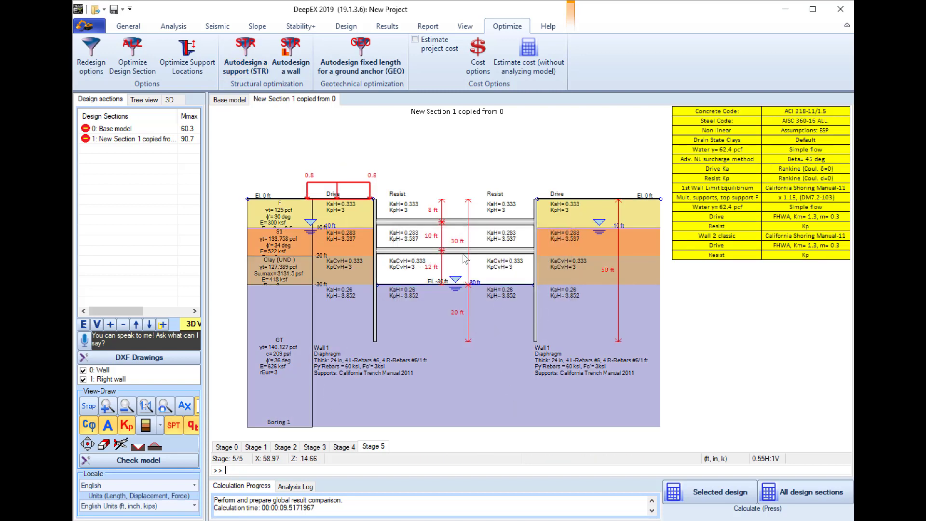
{"action": "double_click", "coordinate": [457, 225]}
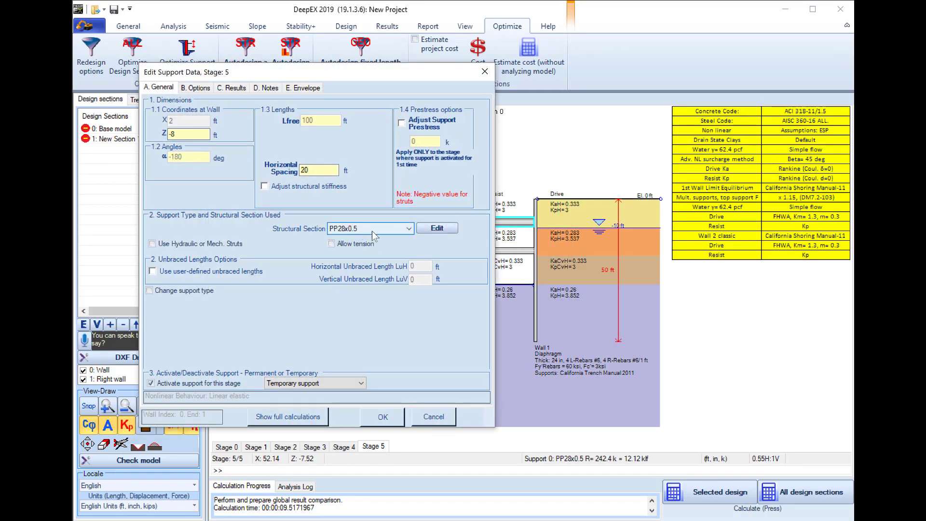
{"action": "left_click", "coordinate": [451, 415]}
Step: Recalculate the copied design section and examine its calculation result, critical support check and STR support ratio in the extended summary
{"action": "left_click", "coordinate": [719, 491]}
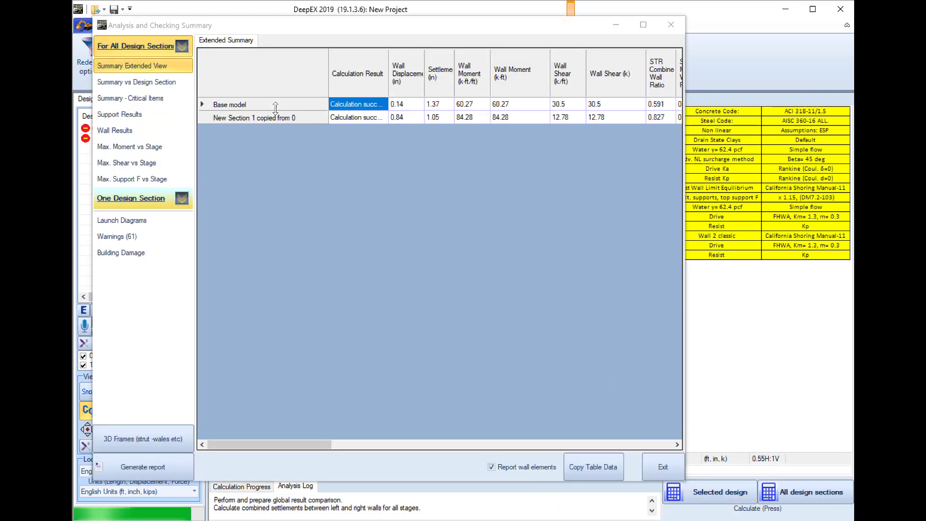
{"action": "left_click", "coordinate": [345, 115]}
{"action": "left_click", "coordinate": [345, 117]}
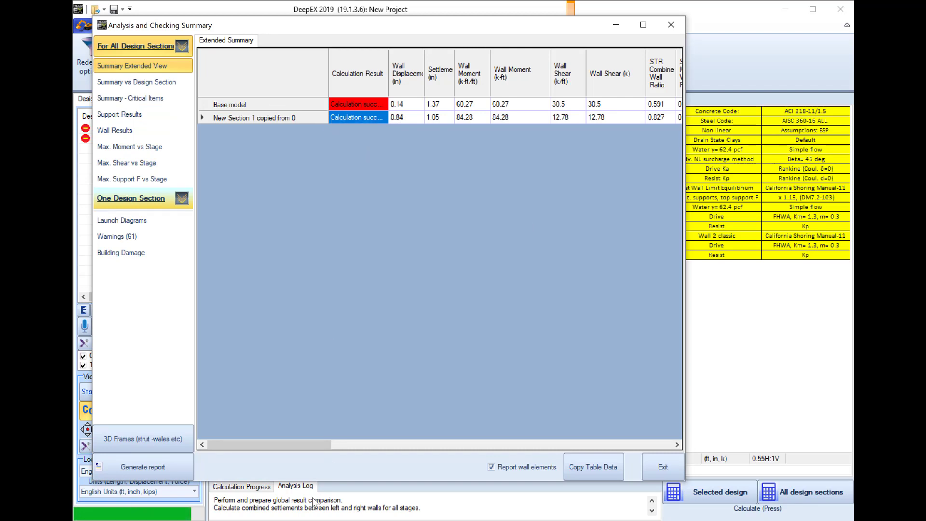
{"action": "left_click_drag", "start_coordinate": [296, 443], "coordinate": [429, 444]}
{"action": "left_click_drag", "start_coordinate": [577, 115], "coordinate": [548, 117]}
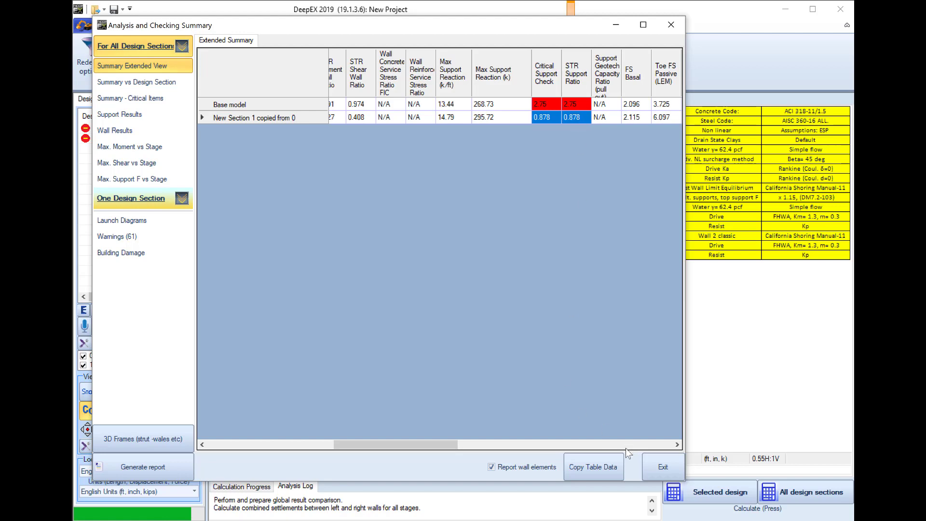
Step: Reapply the base model's upper strut data with pipe section PP28x0.5 in Stage 5 and recalculate the base model
{"action": "left_click", "coordinate": [661, 459]}
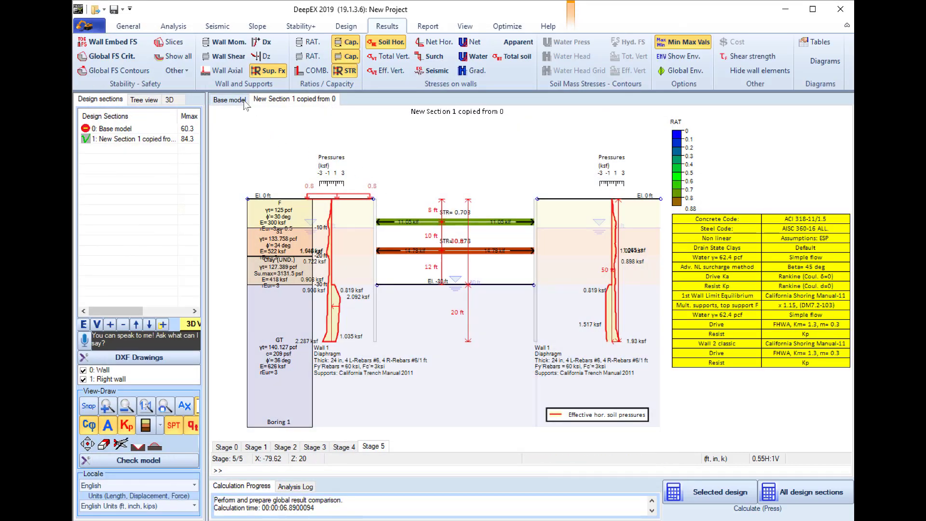
{"action": "left_click", "coordinate": [245, 100]}
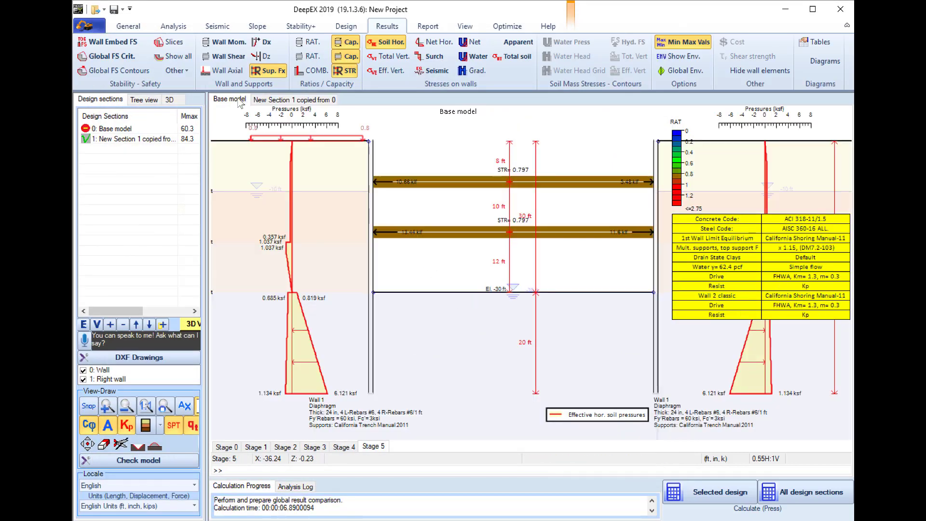
{"action": "double_click", "coordinate": [463, 183]}
{"action": "left_click", "coordinate": [356, 384]}
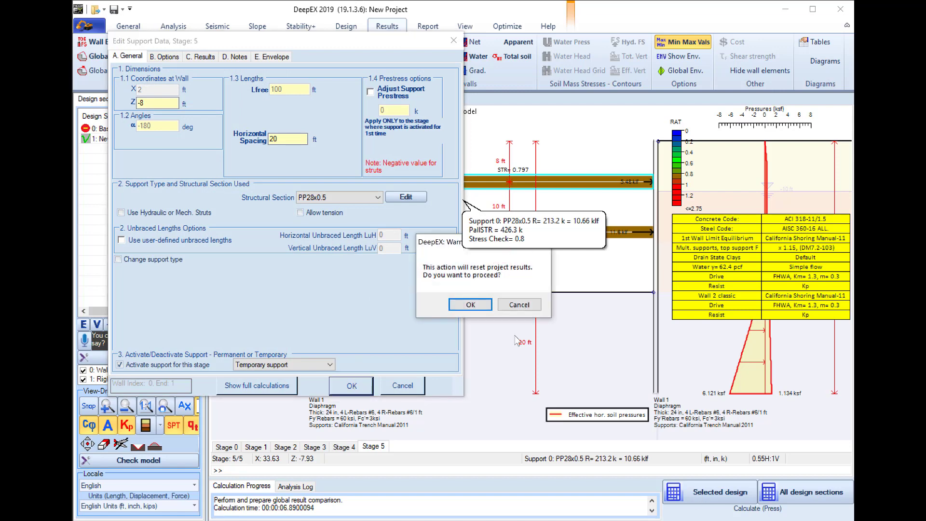
{"action": "left_click", "coordinate": [490, 307]}
{"action": "left_click", "coordinate": [735, 493]}
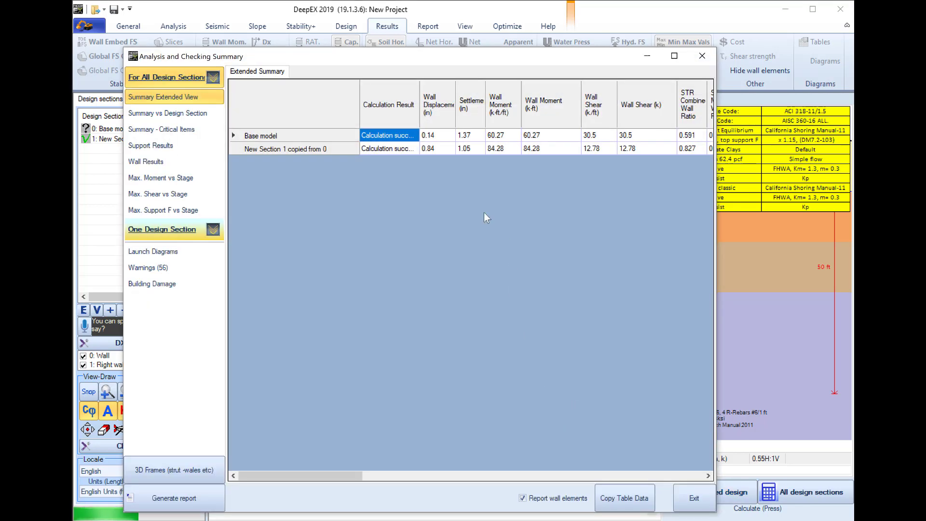
Step: Examine the base model's wall displacement, critical support check and STR support ratio in the extended summary
{"action": "left_click", "coordinate": [426, 137]}
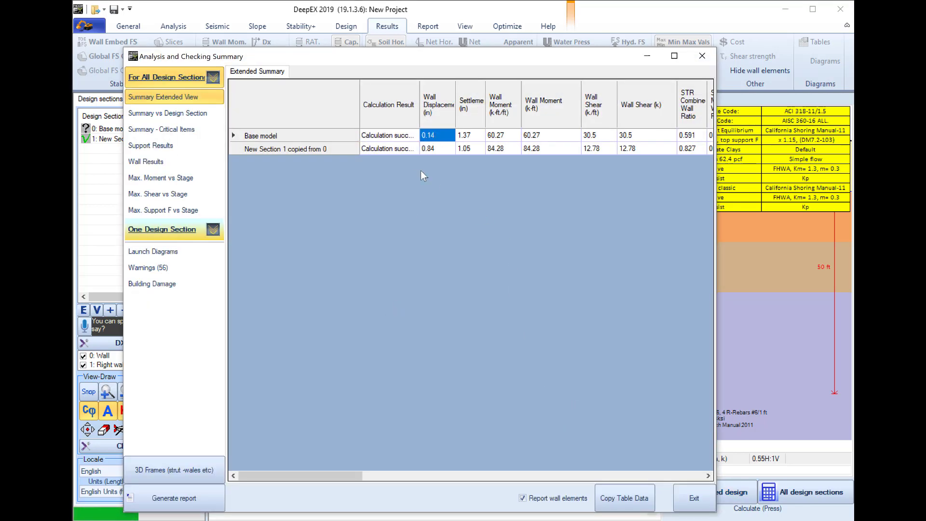
{"action": "left_click_drag", "start_coordinate": [342, 471], "coordinate": [522, 470]}
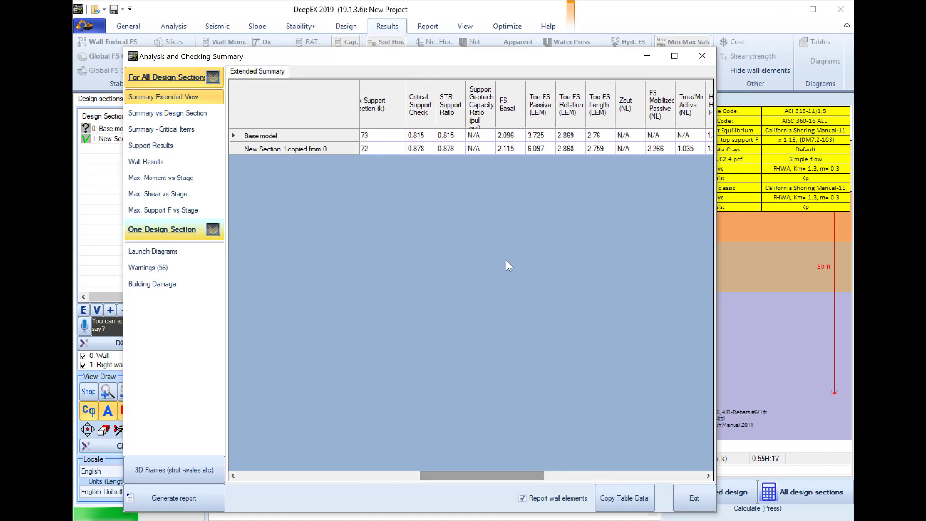
{"action": "left_click_drag", "start_coordinate": [443, 136], "coordinate": [428, 136]}
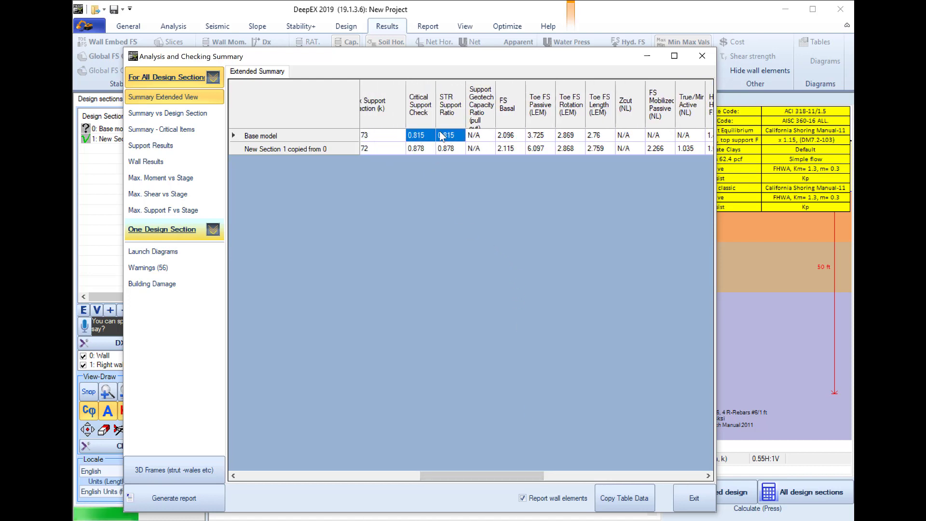
{"action": "left_click", "coordinate": [707, 505]}
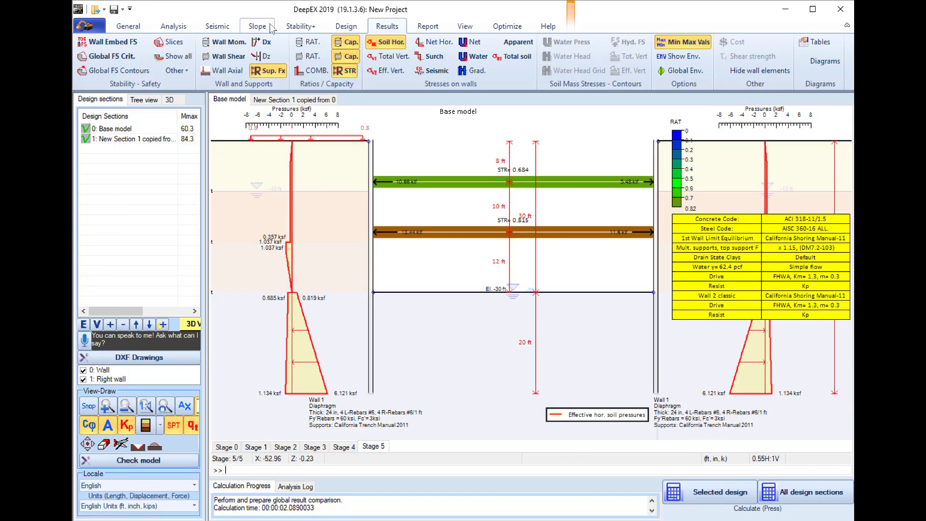
Step: Turn on wall embedment optimization for safety factors on the base model and recalculate it
{"action": "left_click", "coordinate": [340, 27]}
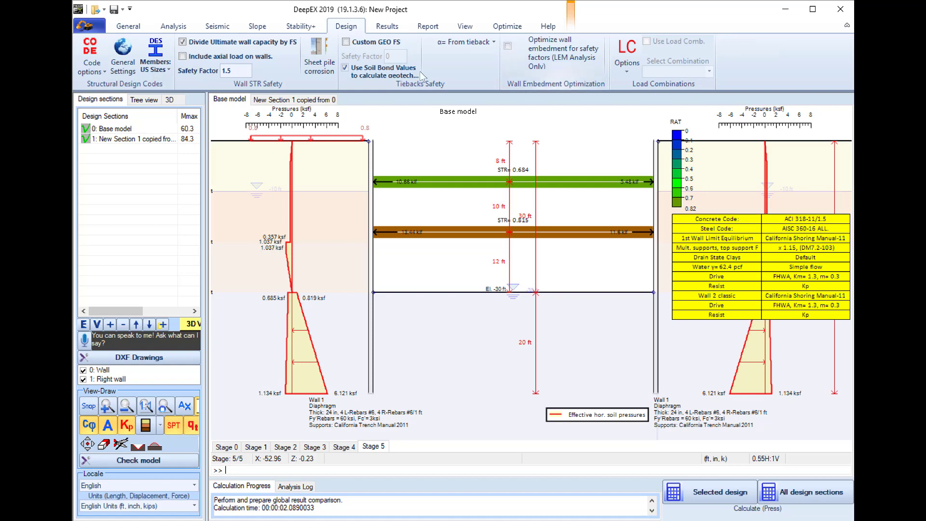
{"action": "left_click", "coordinate": [507, 47]}
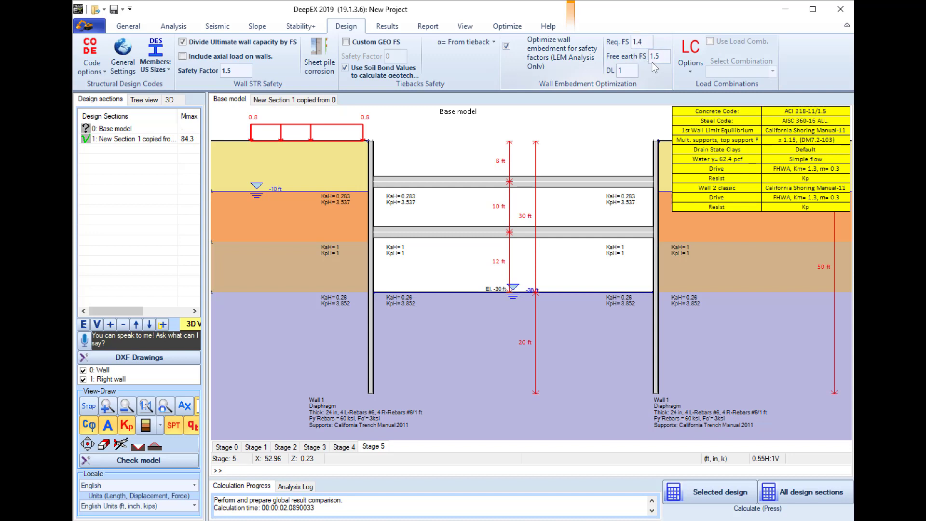
{"action": "left_click", "coordinate": [683, 494]}
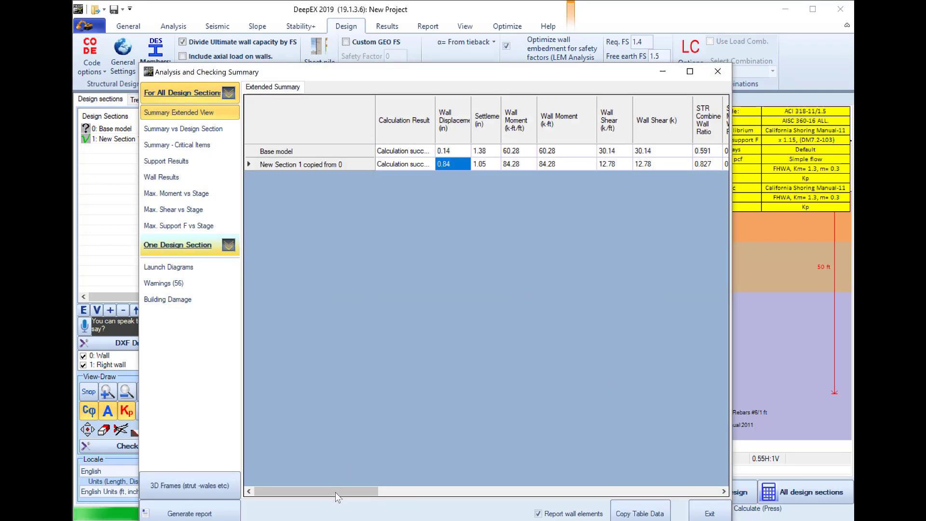
Step: Examine the base model's toe safety factors for passive resistance, rotation and length in the extended summary
{"action": "left_click_drag", "start_coordinate": [334, 492], "coordinate": [495, 490]}
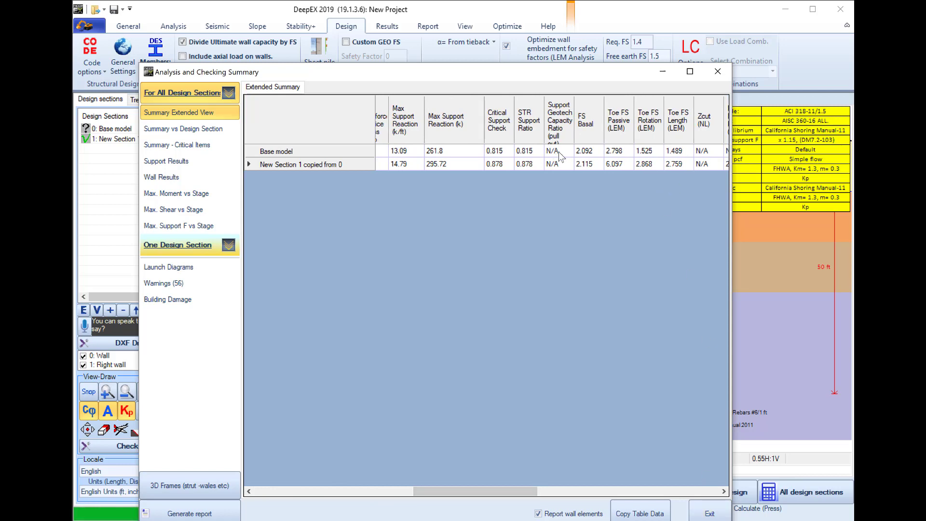
{"action": "left_click_drag", "start_coordinate": [681, 151], "coordinate": [618, 152]}
{"action": "left_click", "coordinate": [678, 151]}
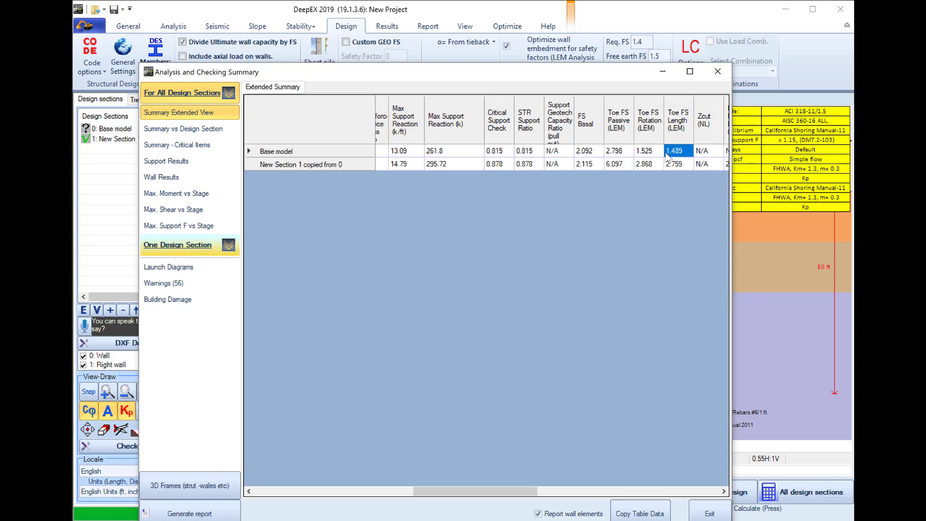
{"action": "key", "text": "Escape"}
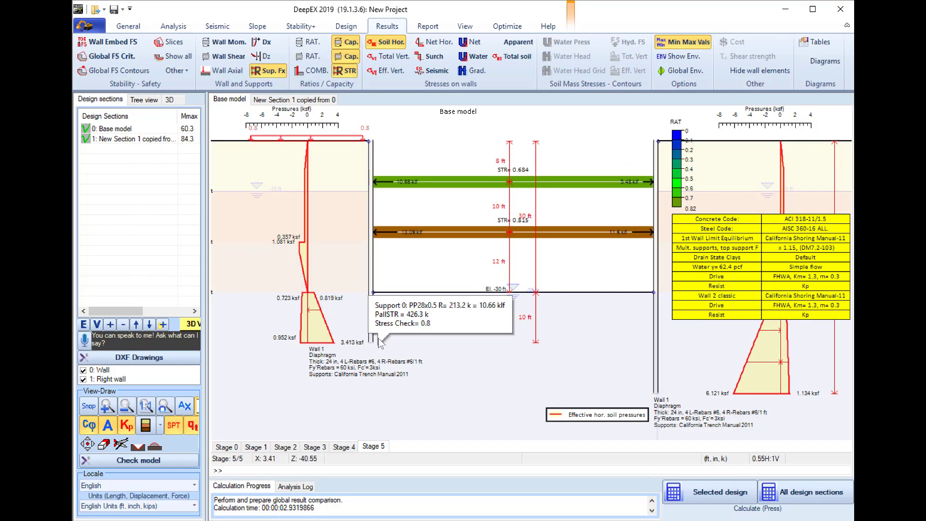
Step: Check the left wall's depth in its wall data and display the wall embedment safety factors on the base model
{"action": "double_click", "coordinate": [371, 268]}
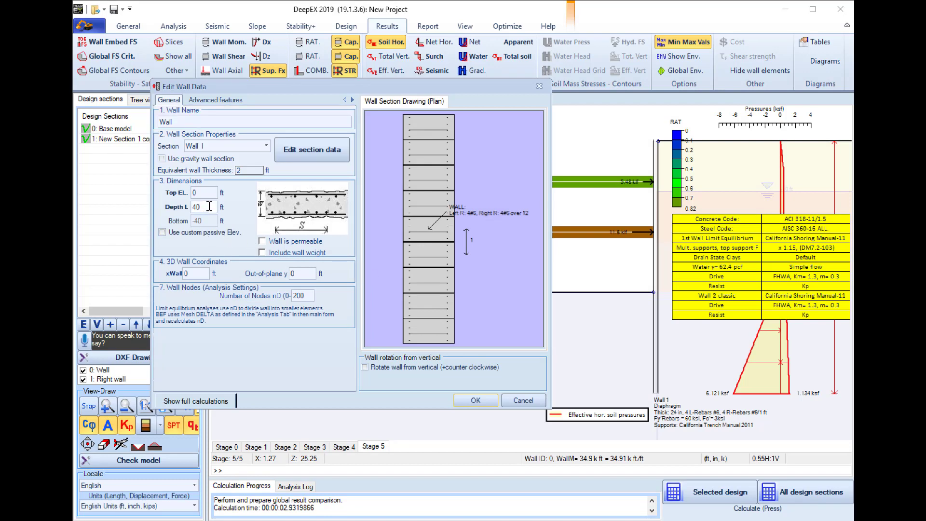
{"action": "left_click_drag", "start_coordinate": [209, 207], "coordinate": [155, 205]}
{"action": "left_click", "coordinate": [522, 401]}
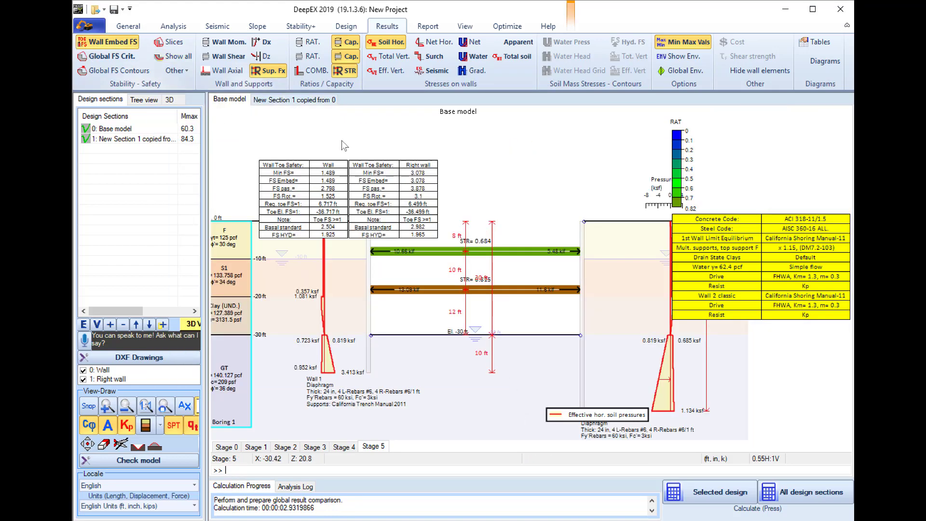
{"action": "mouse_move", "coordinate": [348, 173]}
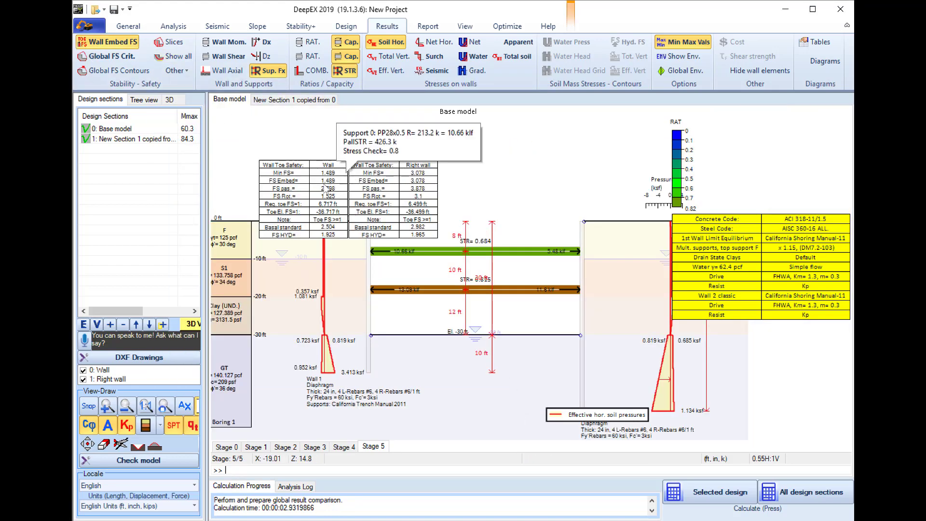